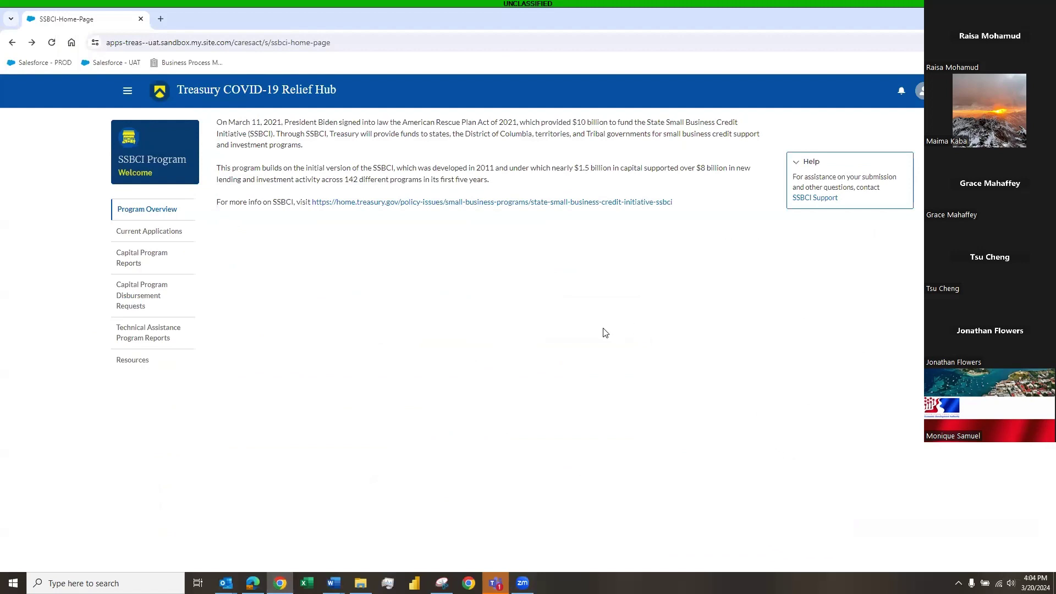
- Highlight the ssbci-home-page ending of the program page's web address
left_click_drag(337, 44, 273, 44)
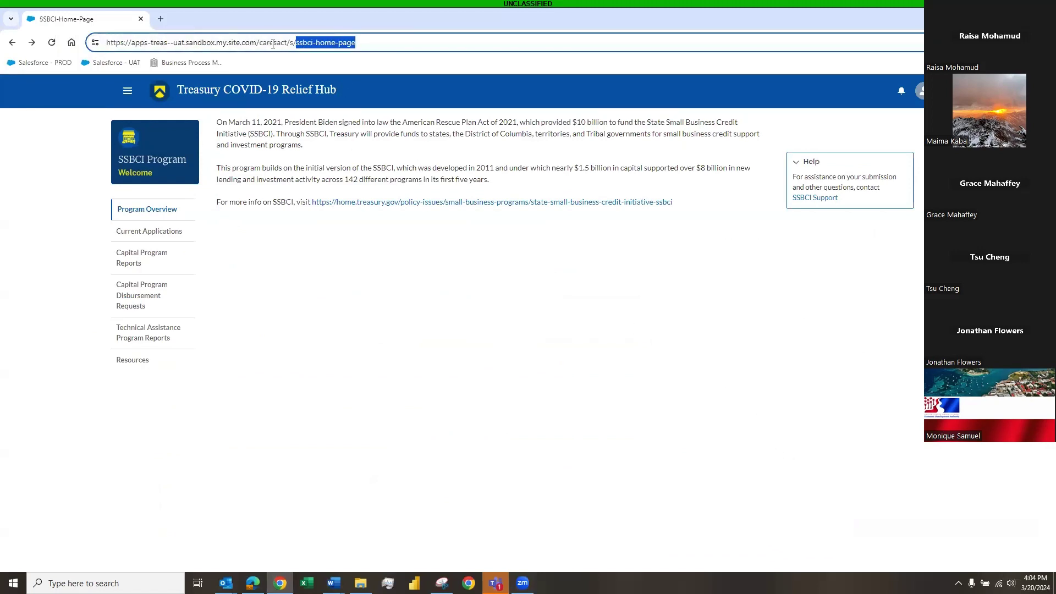
left_click(397, 364)
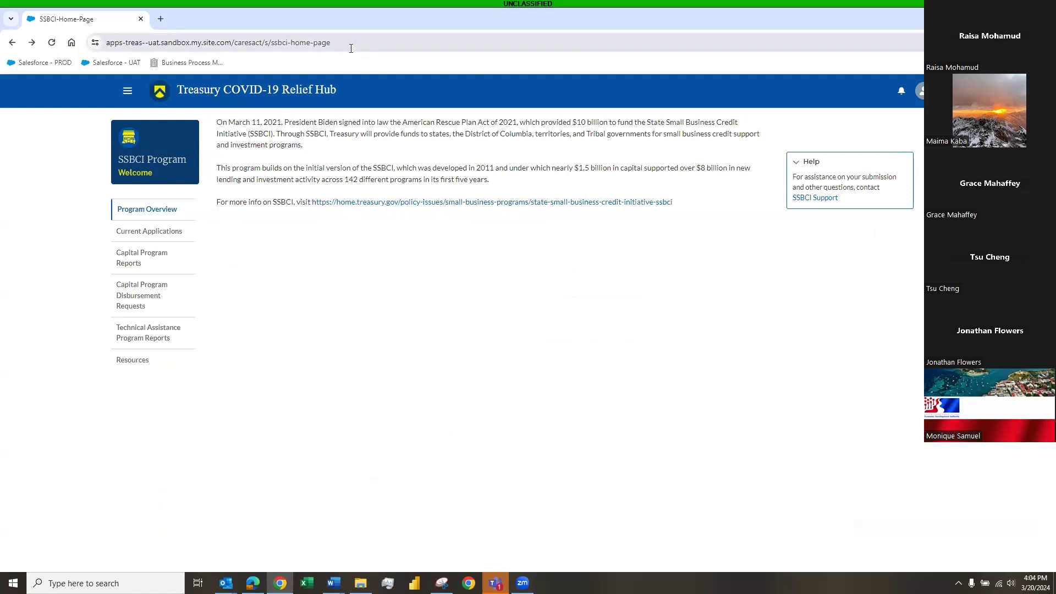
left_click_drag(344, 43, 272, 43)
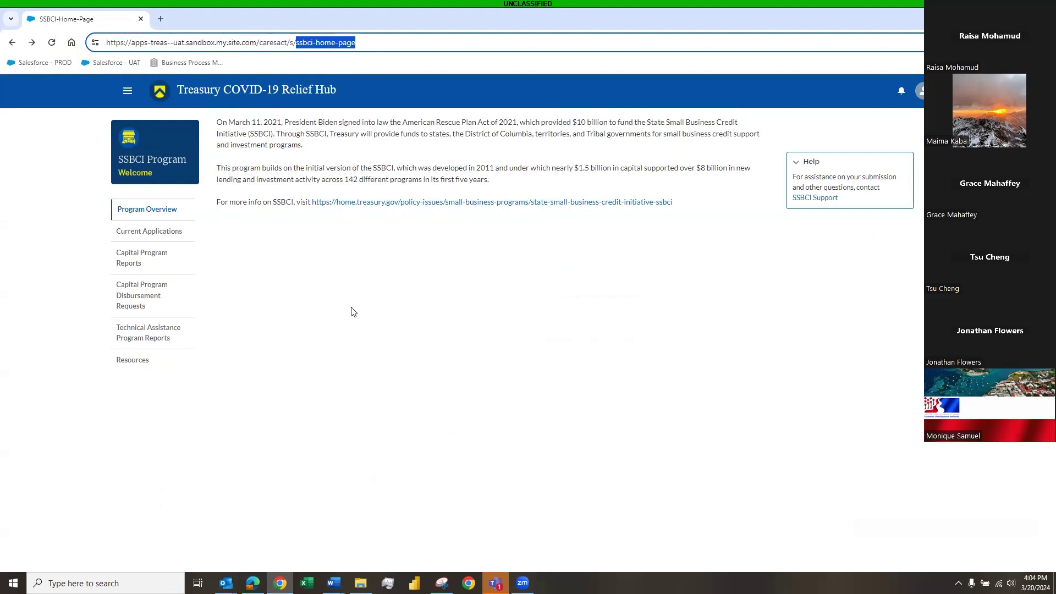
left_click(374, 279)
- Return to the relief hub's home page, dismiss the warning, and reopen the SSBCI Program page
left_click(11, 42)
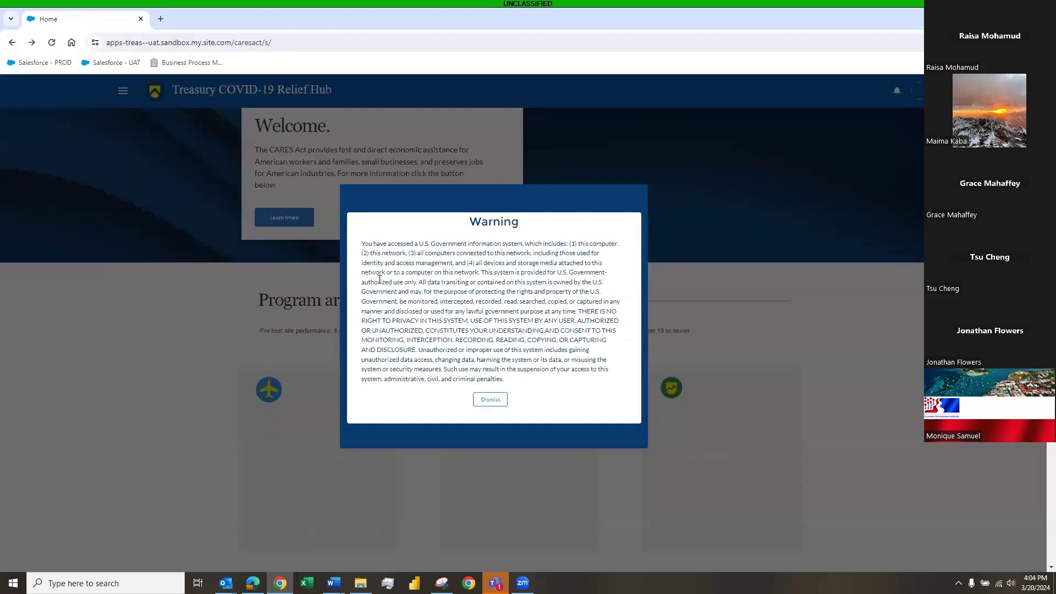
left_click(490, 400)
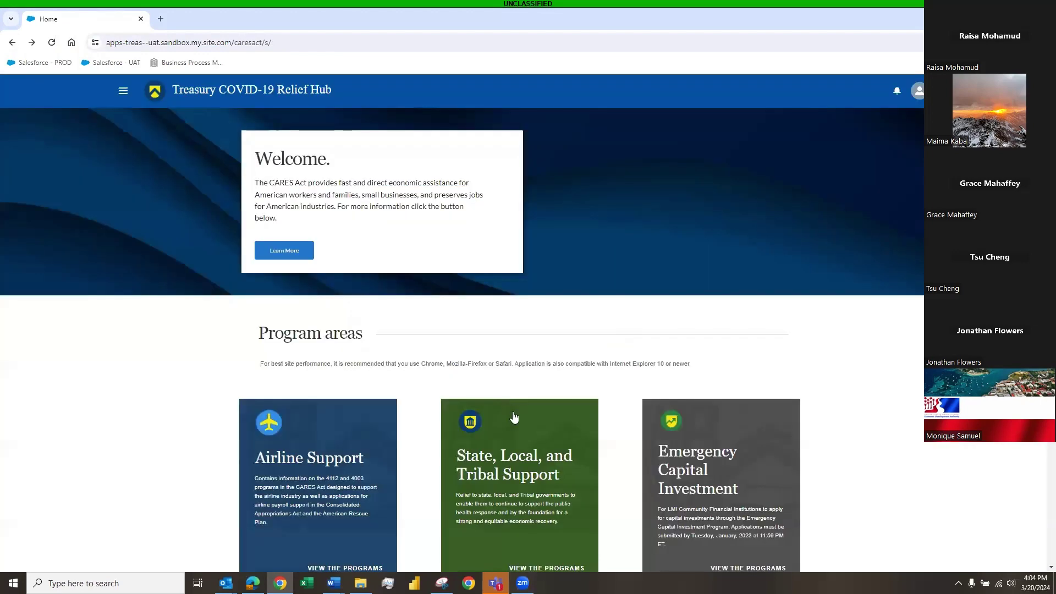
scroll(514, 434, "down", 5)
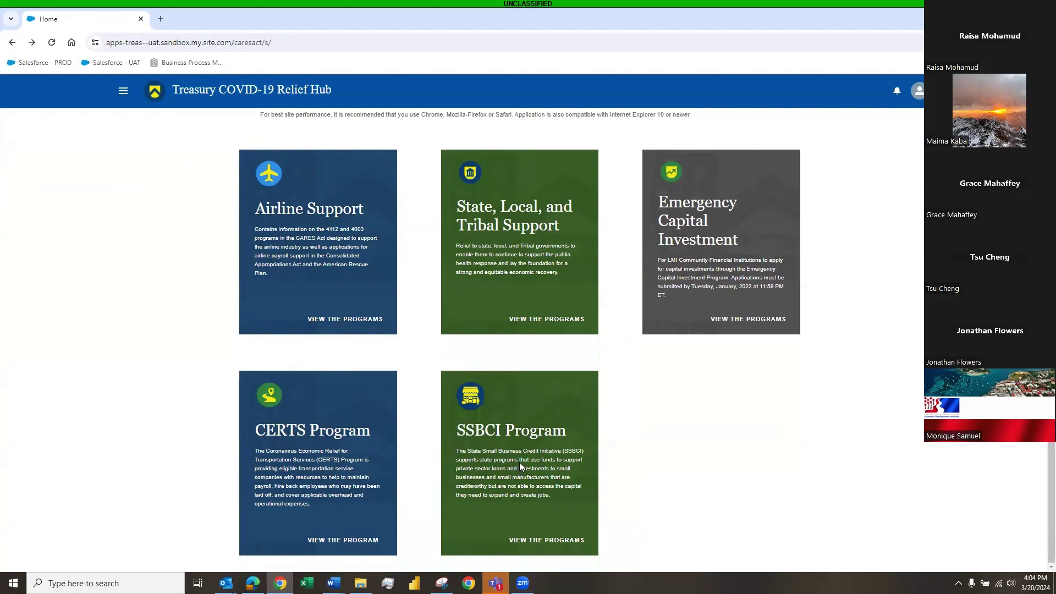
left_click(517, 469)
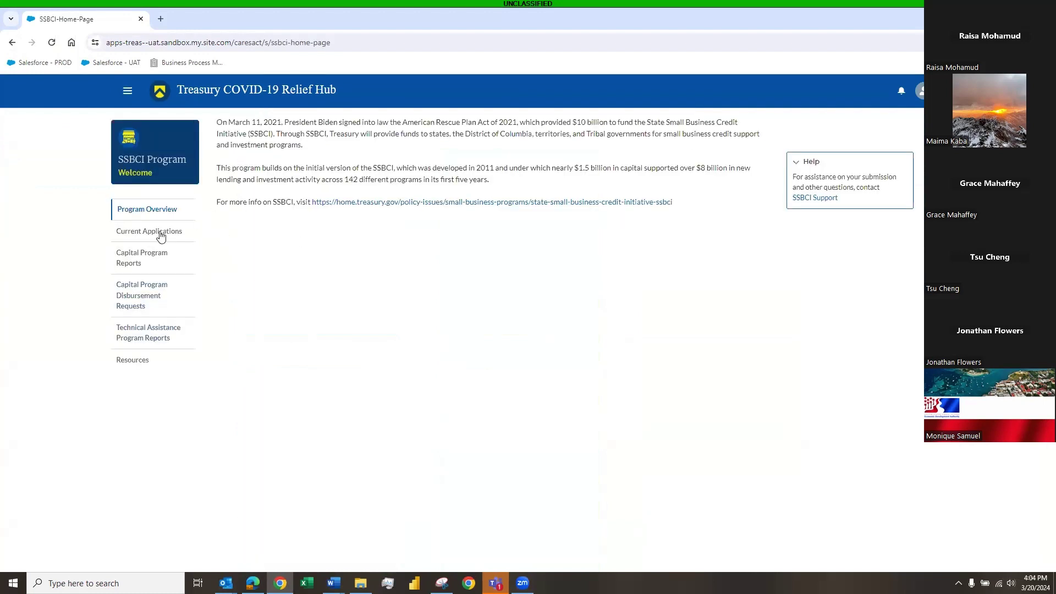
left_click_drag(332, 46, 286, 53)
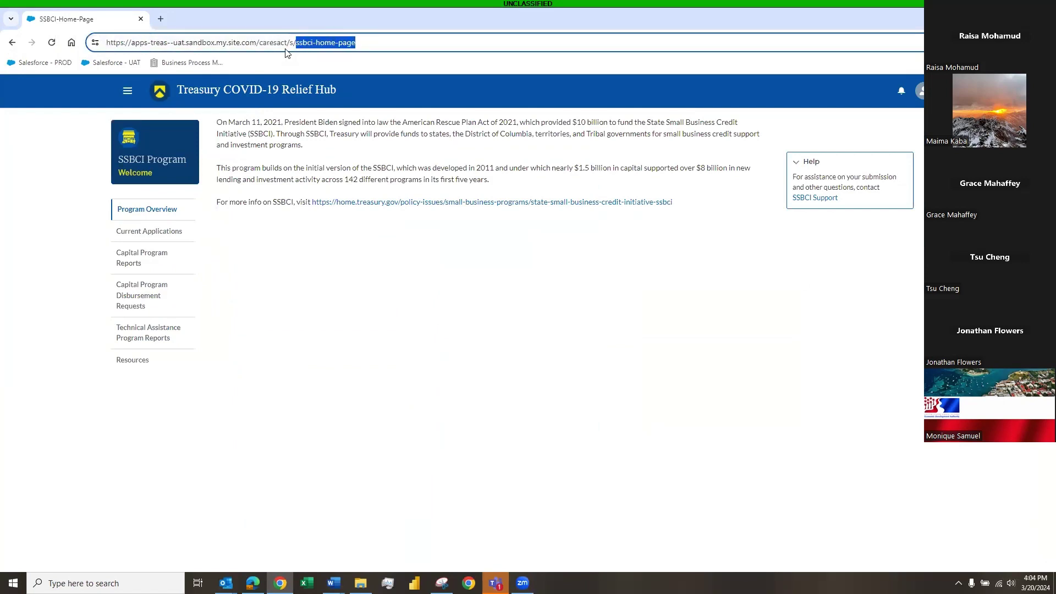
left_click(300, 281)
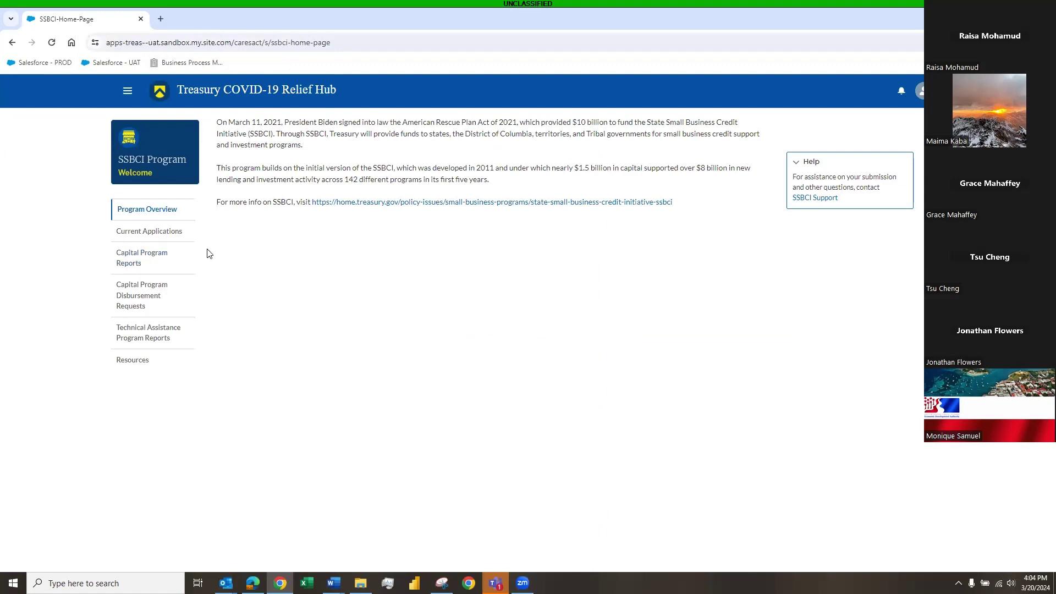
- Open quarterly report SSBCICA-QR-0235 for editing from the Capital Program Reports
left_click(155, 254)
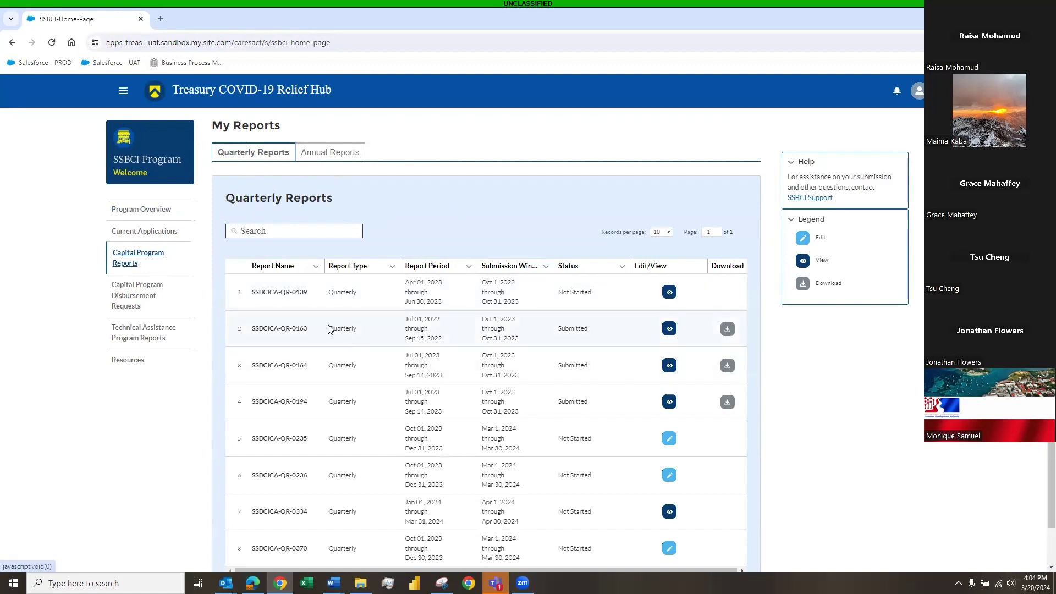
left_click(341, 273)
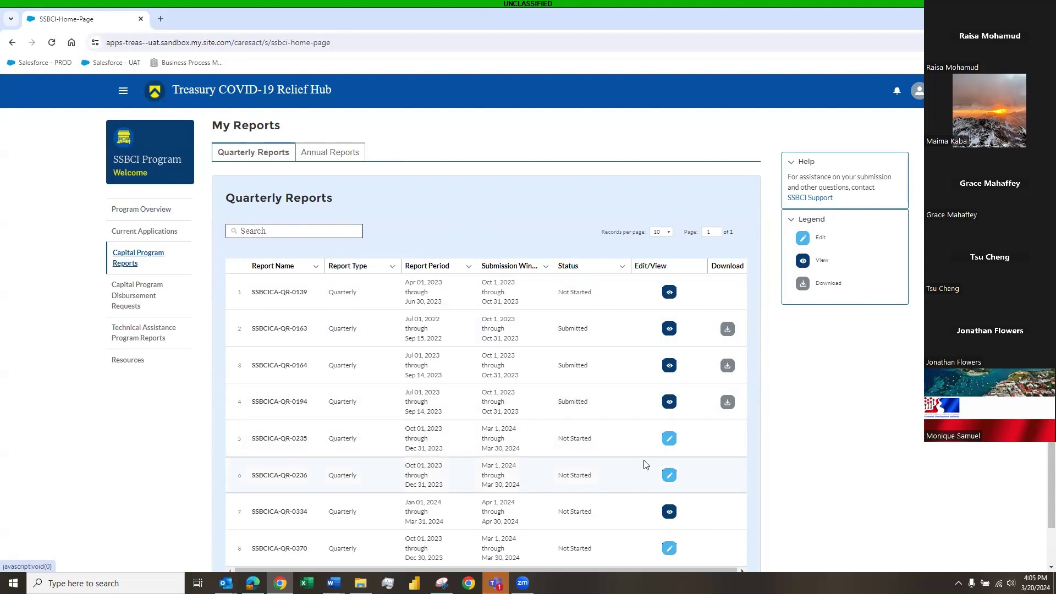
left_click(669, 439)
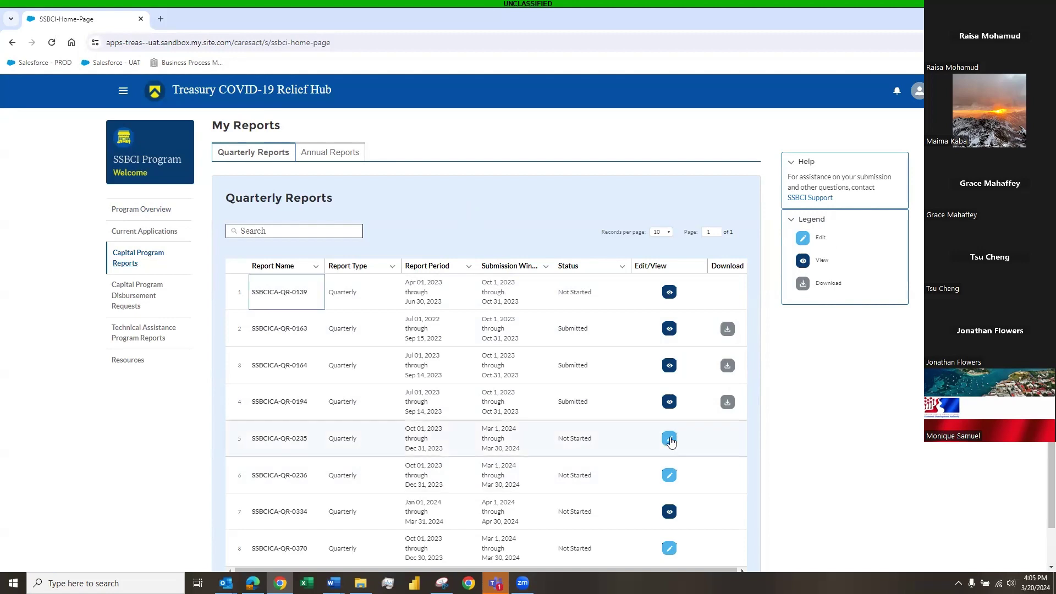
left_click(670, 438)
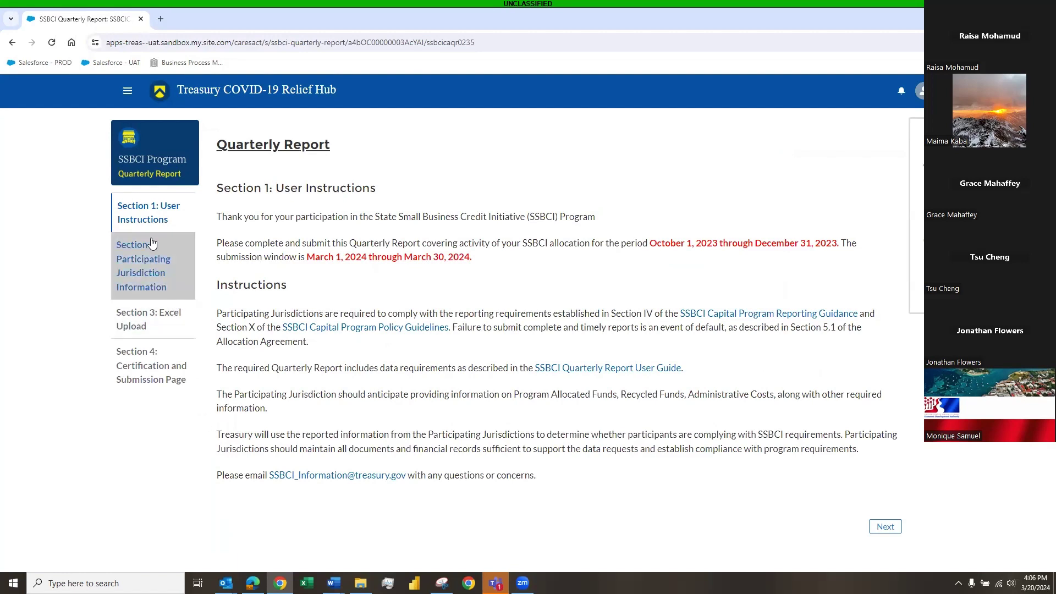
- Look through the quarterly report's sections, from User Instructions to the Certification and Submission Page
left_click(161, 274)
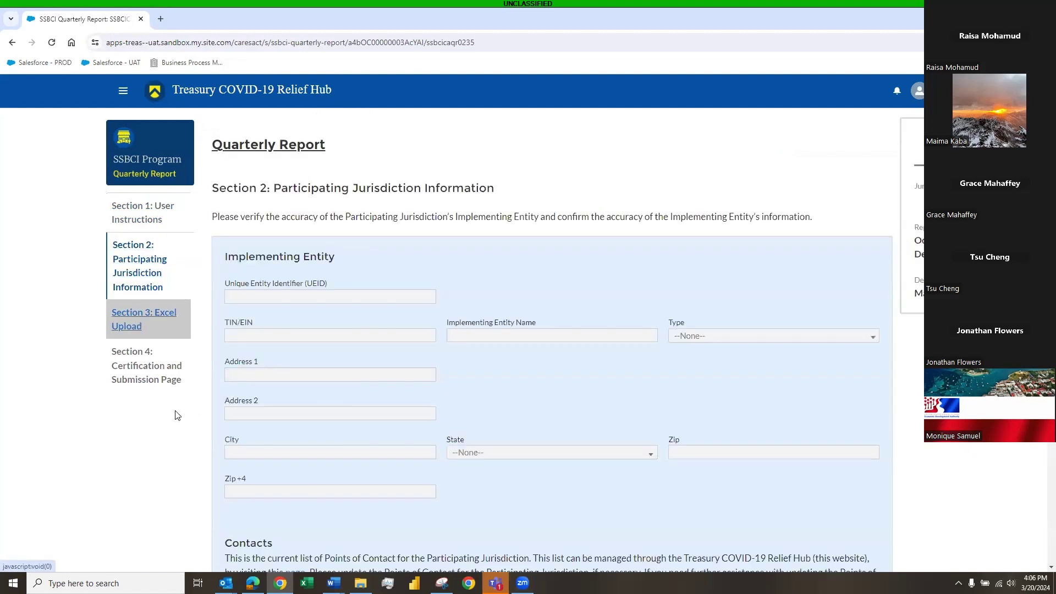
left_click(137, 322)
left_click(149, 365)
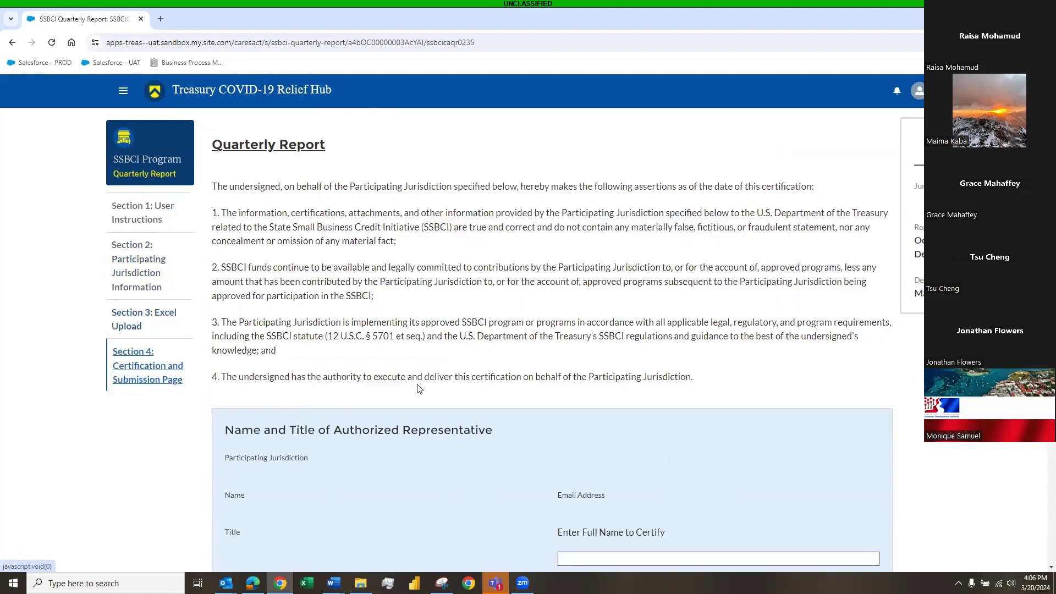
scroll(497, 402, "down", 3)
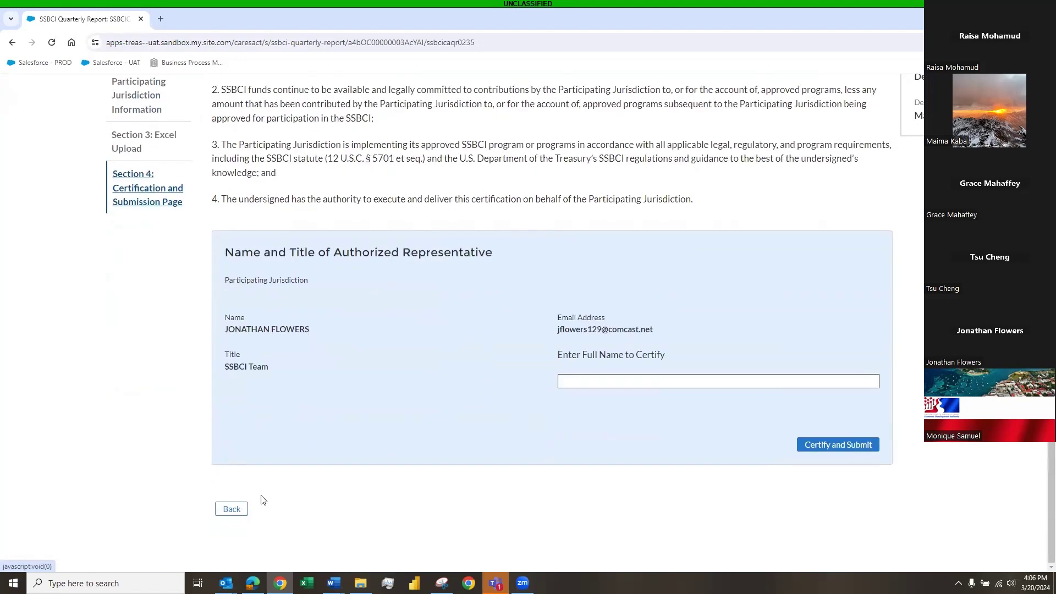
left_click(232, 511)
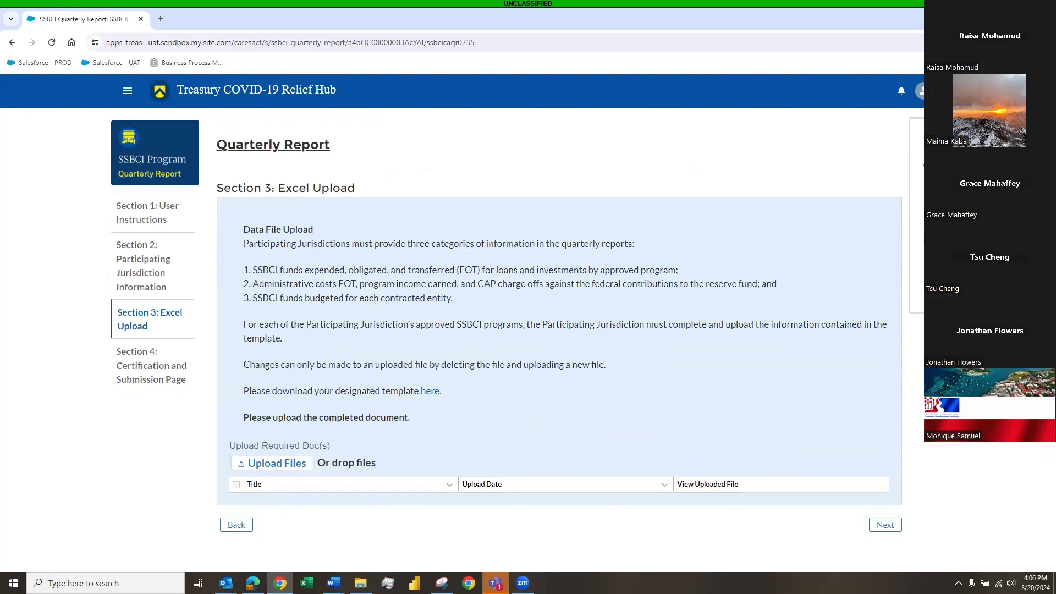
left_click(124, 278)
left_click(135, 217)
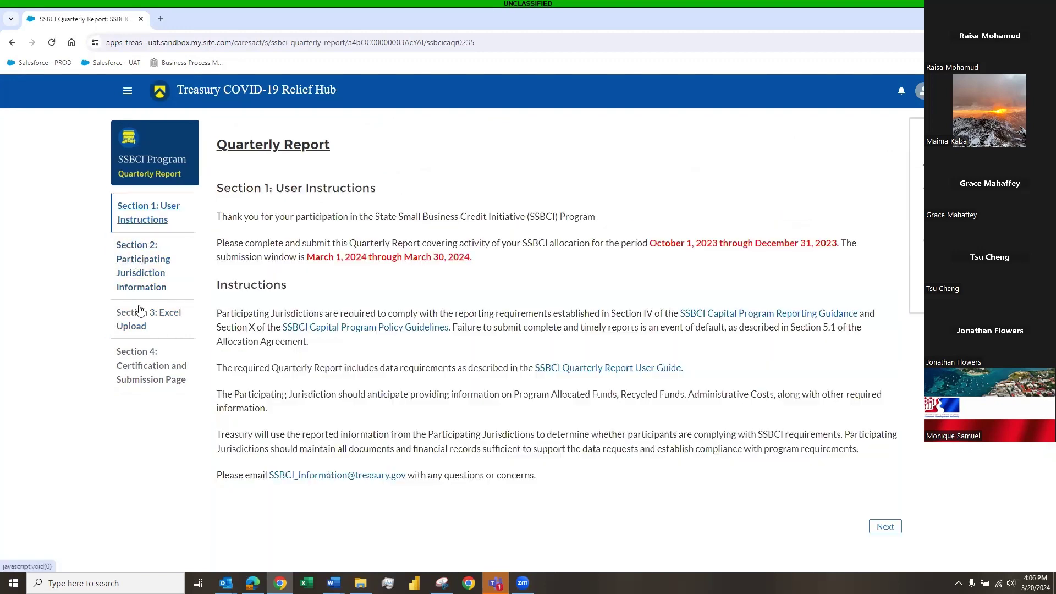
left_click(137, 315)
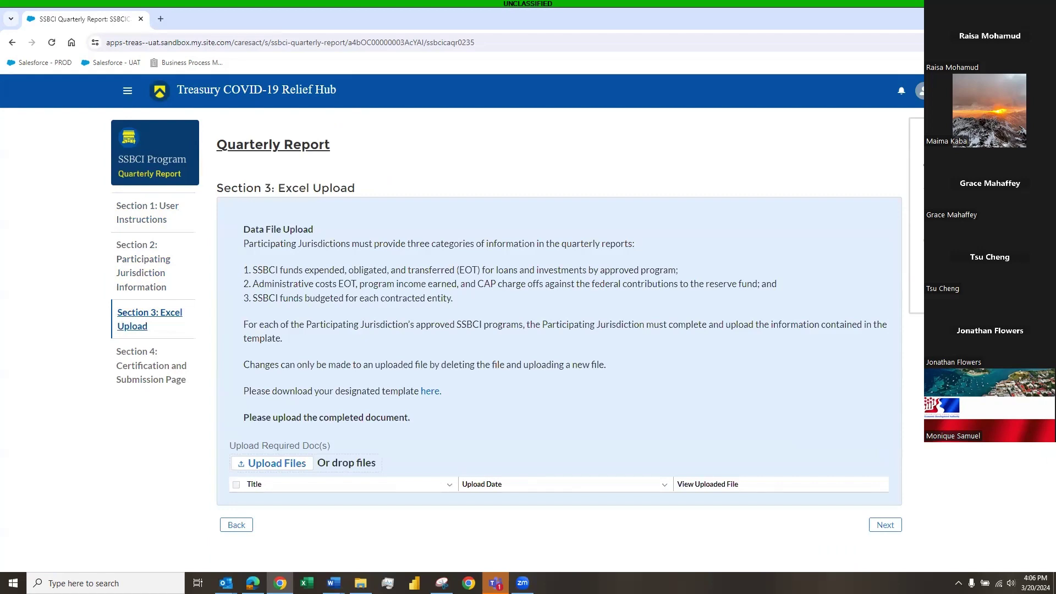
- Review the Capital Program Reporting Guidance, Policy Guidelines and Quarterly Report User Guide links in Section 1: User Instructions
left_click(119, 227)
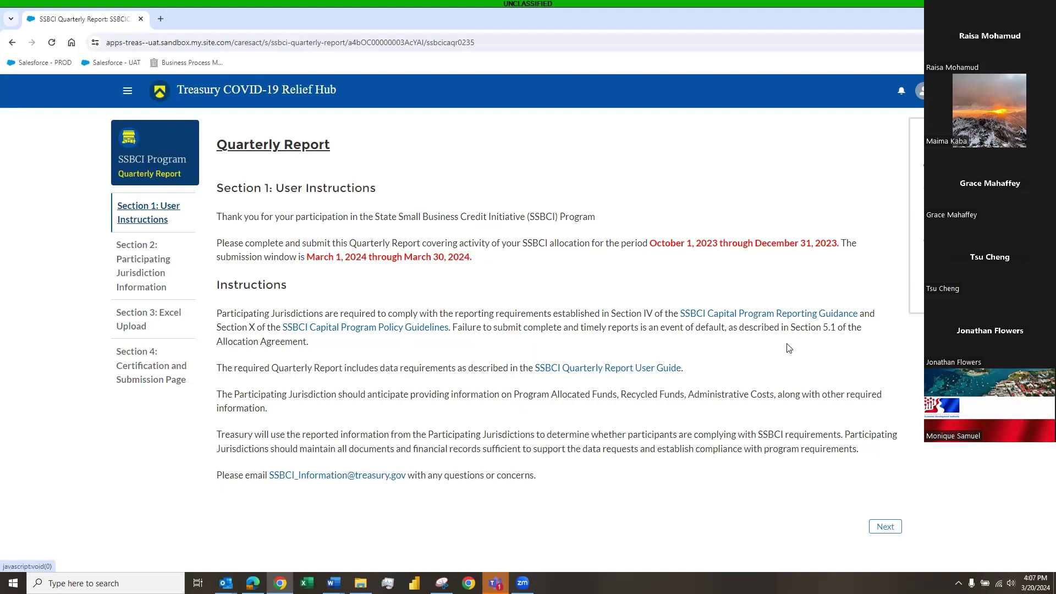
left_click(773, 316)
left_click(366, 334)
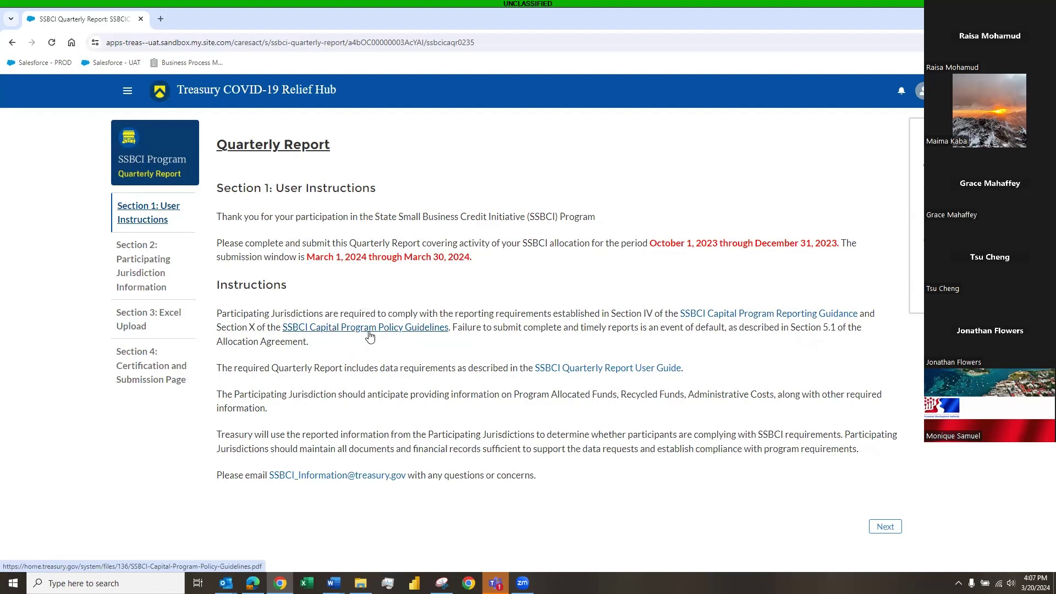
left_click(602, 371)
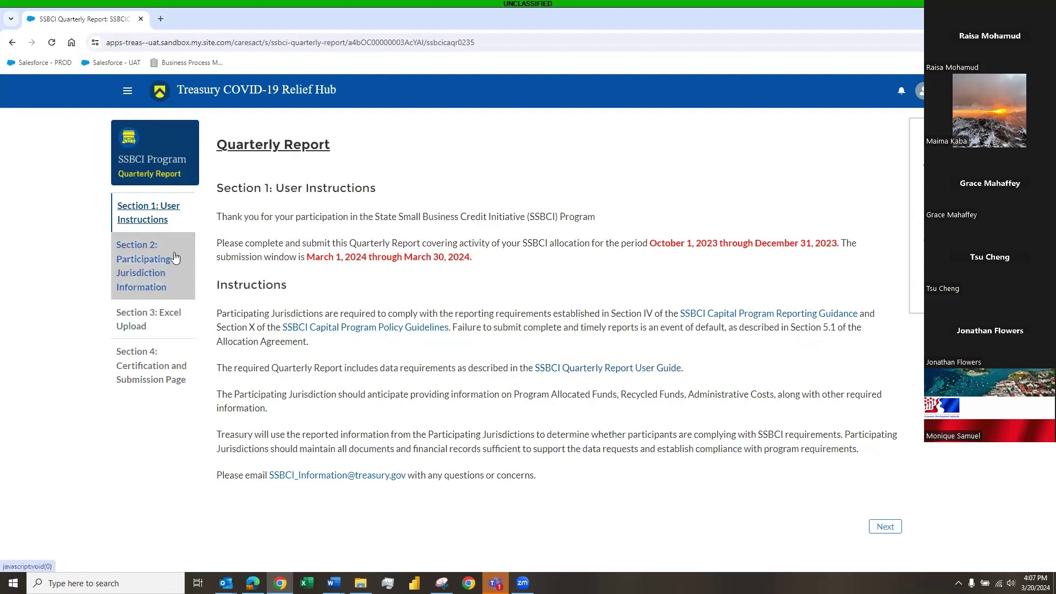
- Examine the Implementing Entity fields and the Contacts instructions in Section 2: Participating Jurisdiction Information
left_click(154, 275)
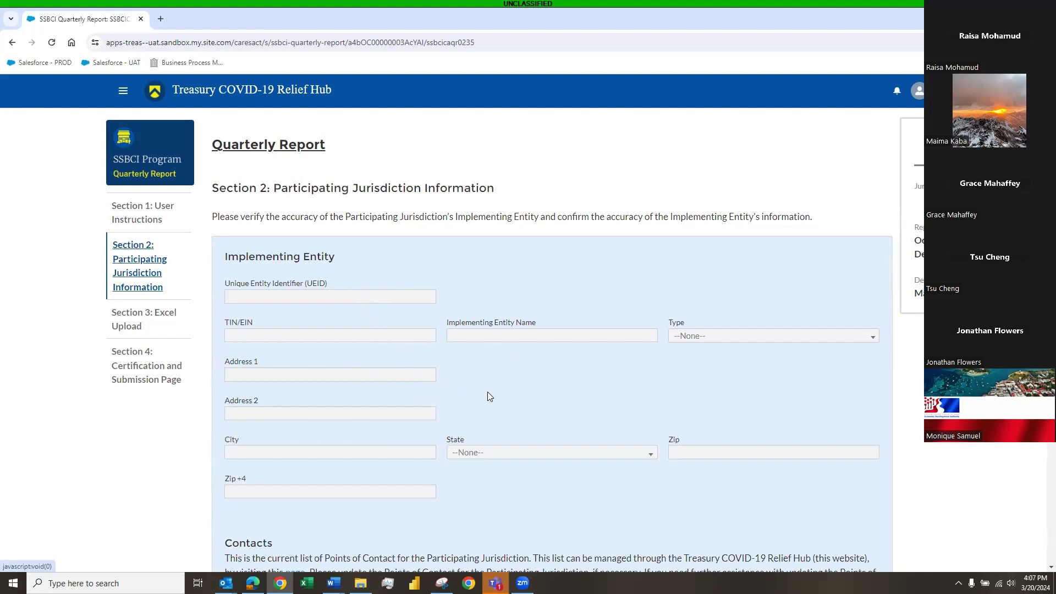
scroll(488, 394, "down", 1)
scroll(423, 377, "down", 1)
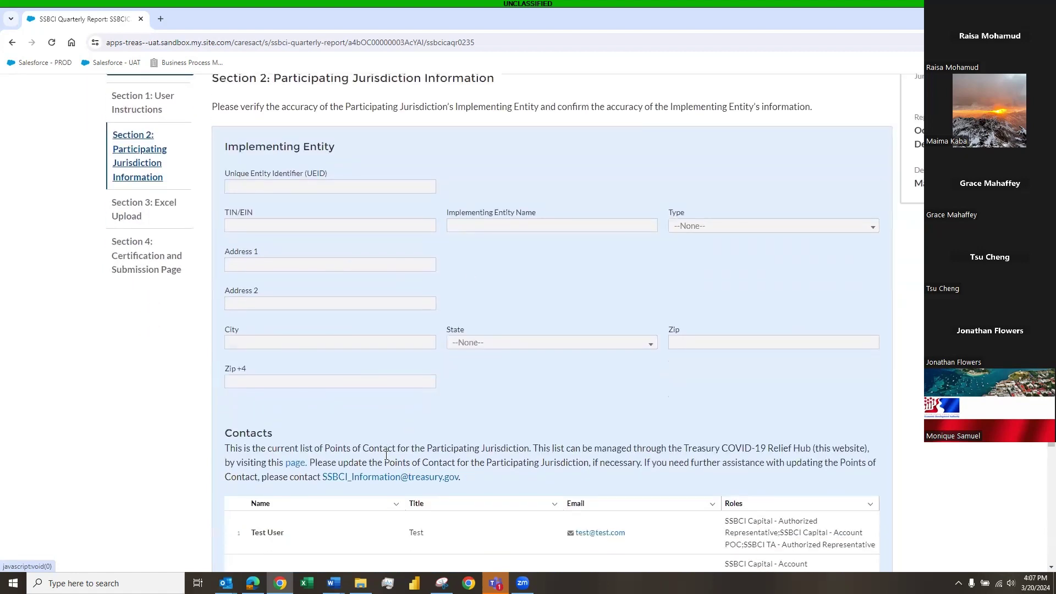
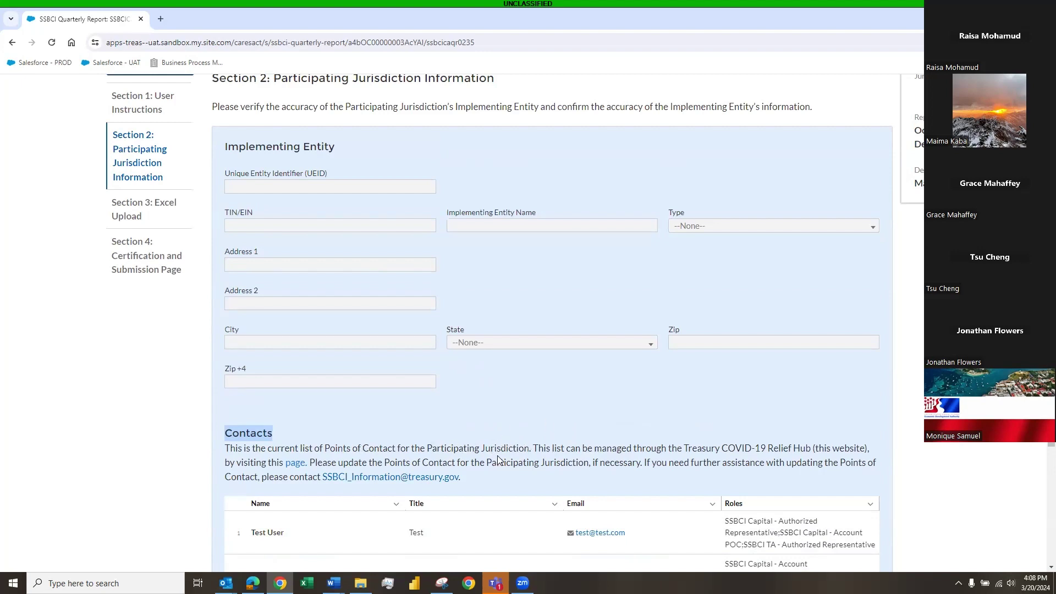
scroll(506, 460, "down", 1)
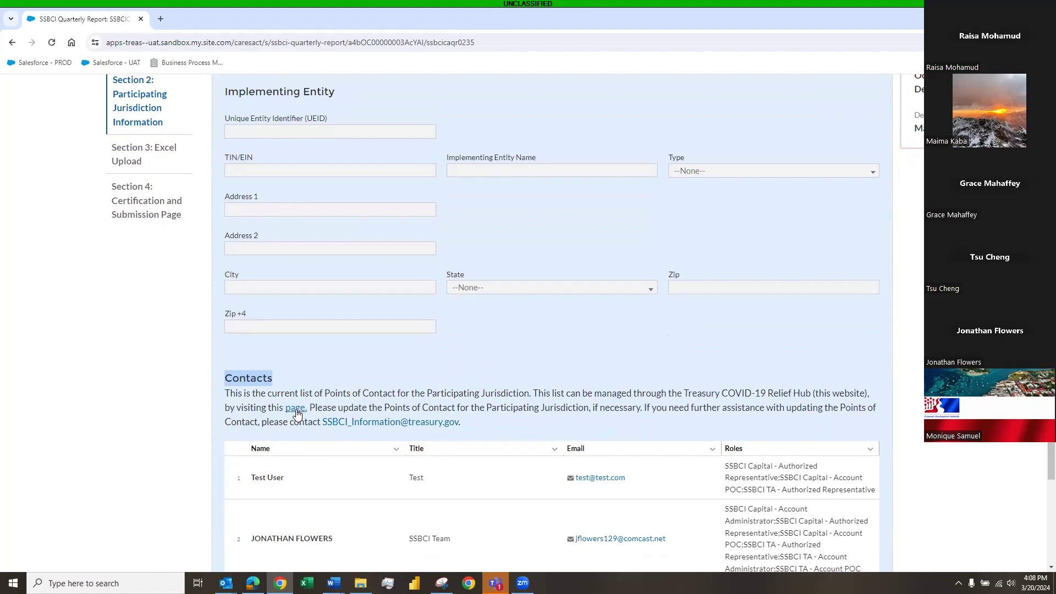
left_click_drag(677, 396, 805, 393)
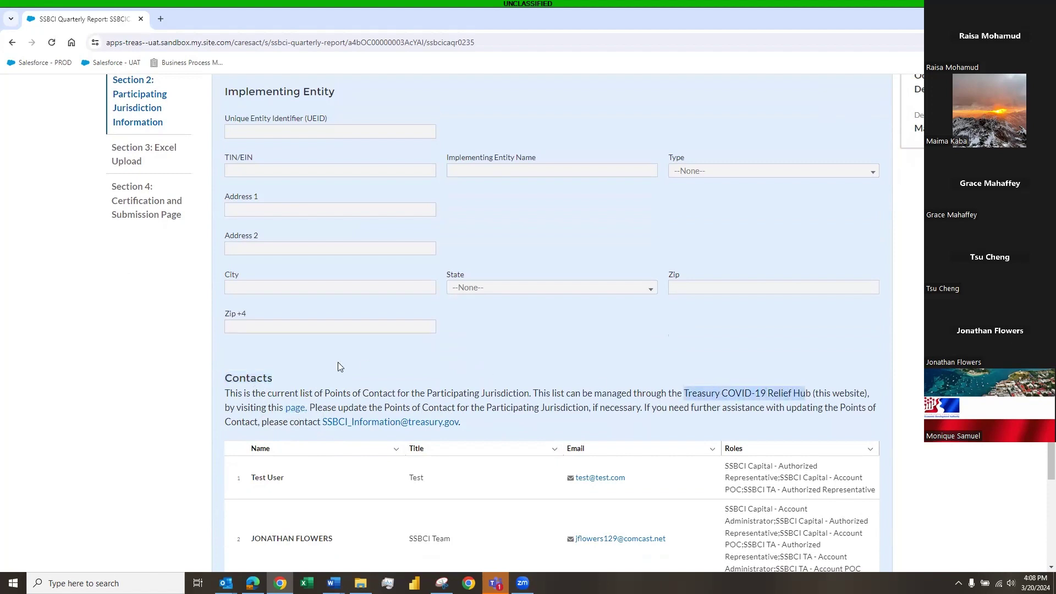
- Open the contact management page linked in the Contacts instructions and review its Official Certification of Authorization
left_click(295, 411)
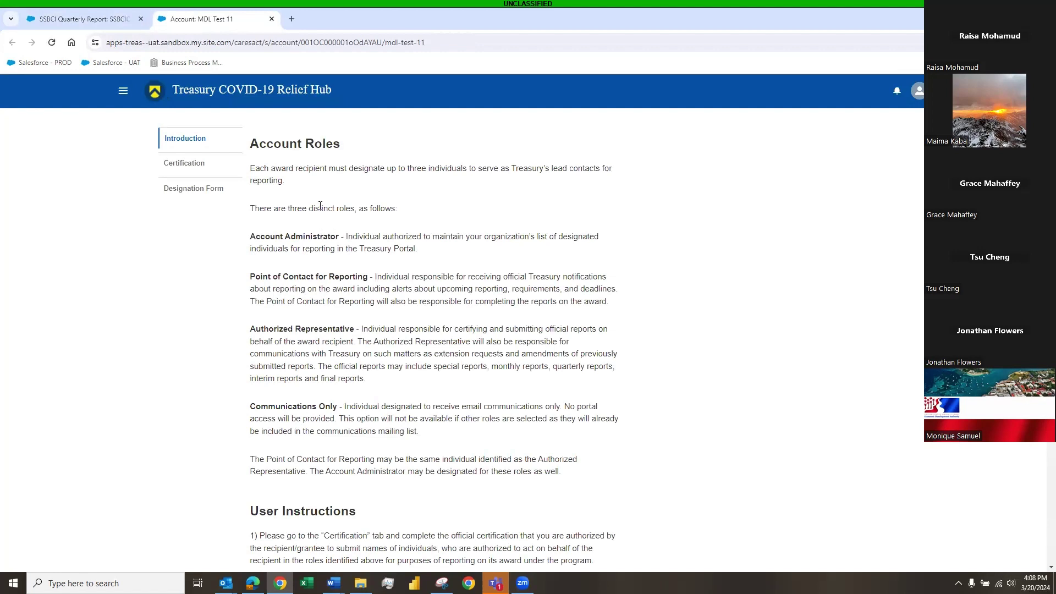
left_click(194, 168)
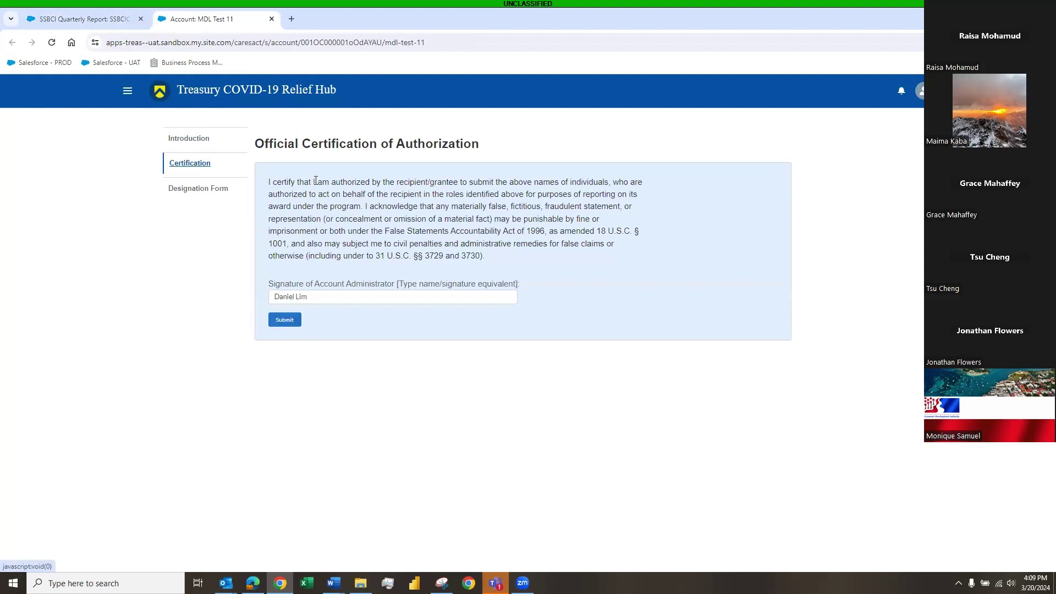
left_click_drag(337, 183, 580, 183)
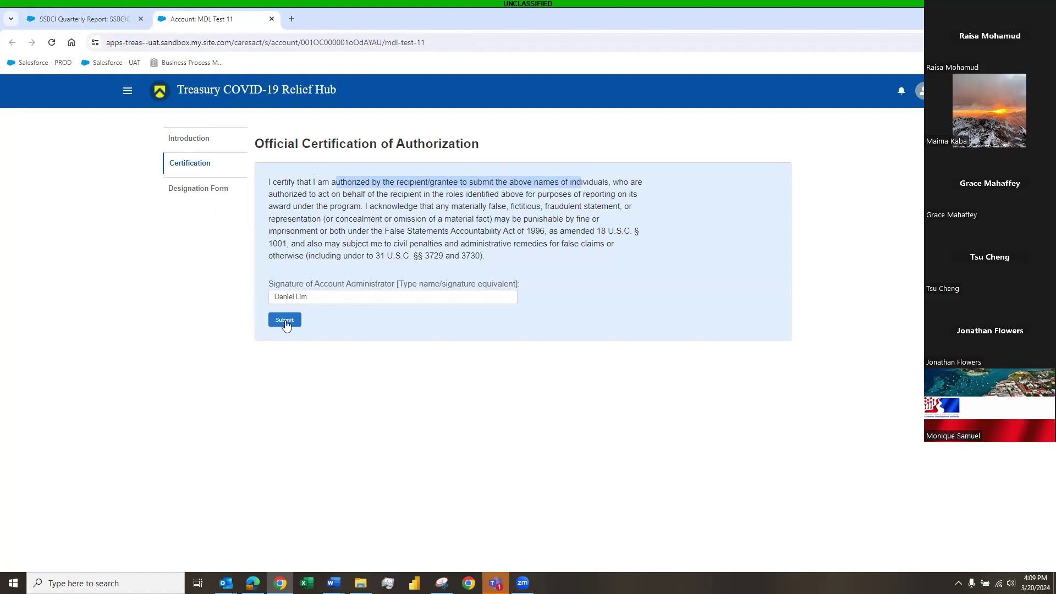
- Open the Designation of Account Roles form and examine the fields for adding a new contact
left_click(204, 192)
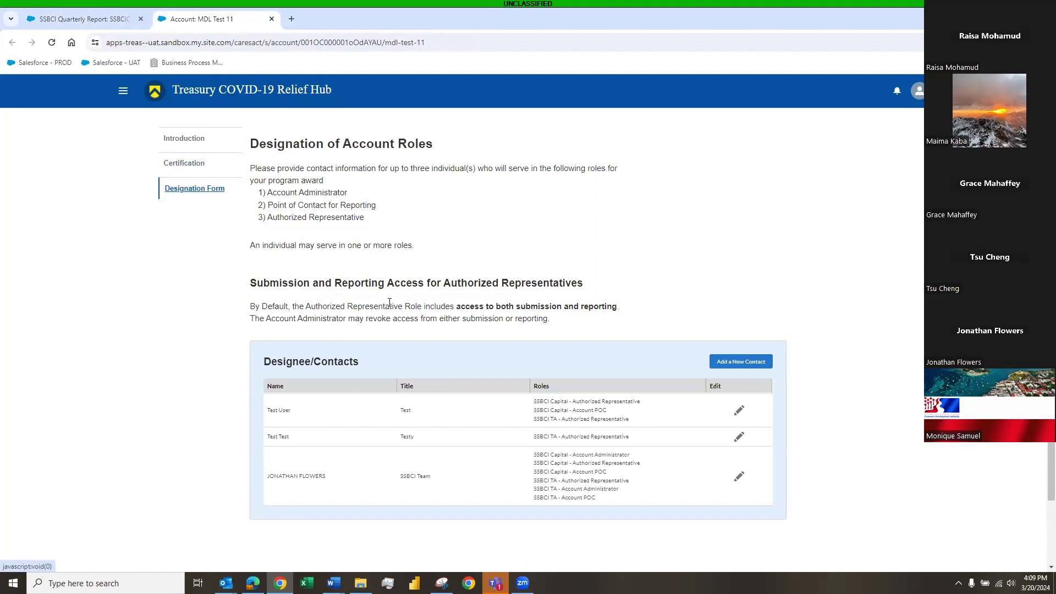
left_click(750, 363)
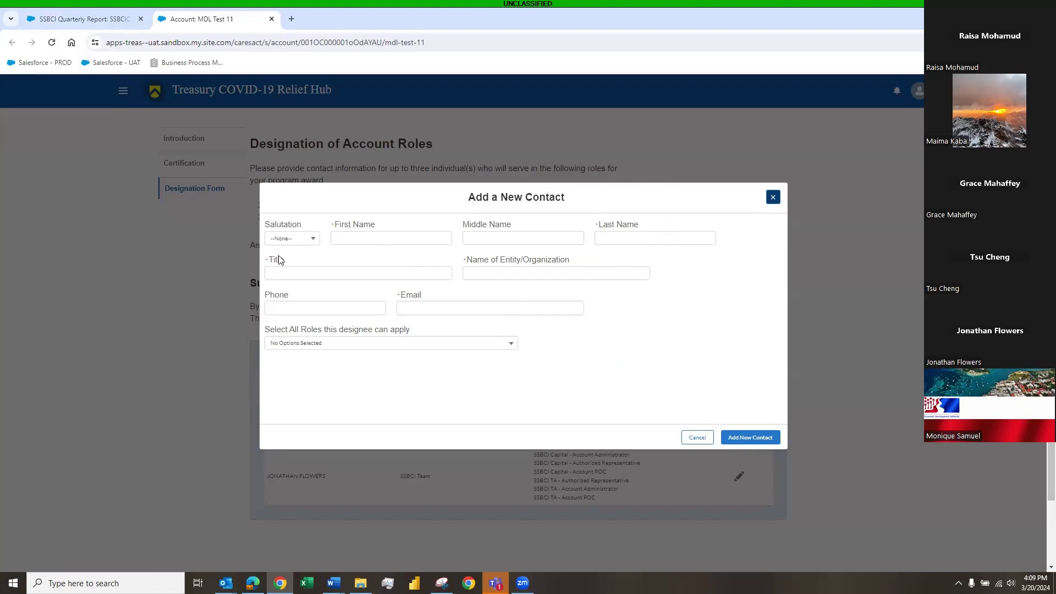
left_click(515, 258)
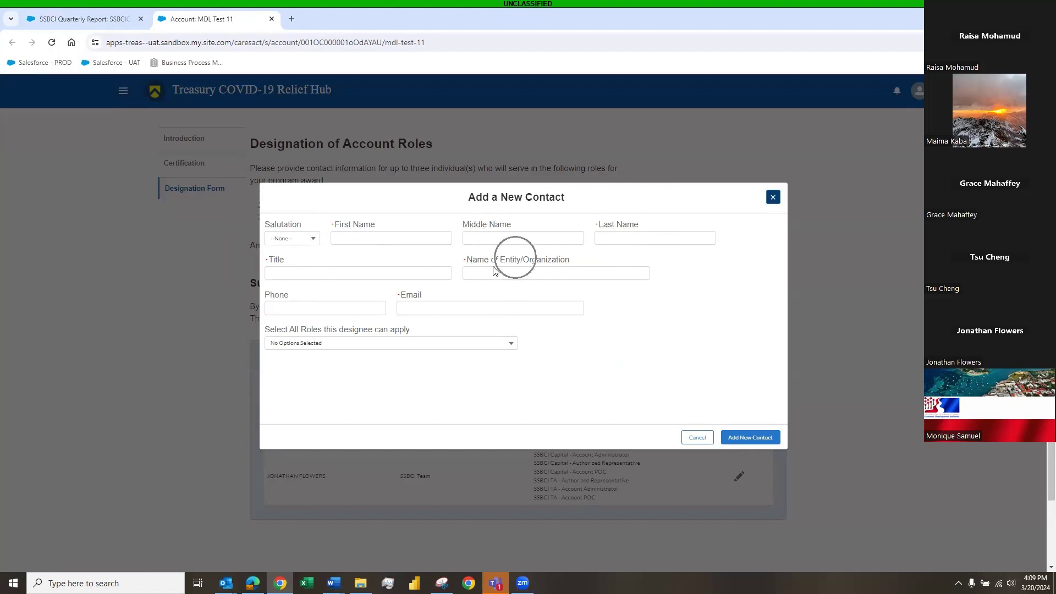
left_click(410, 295)
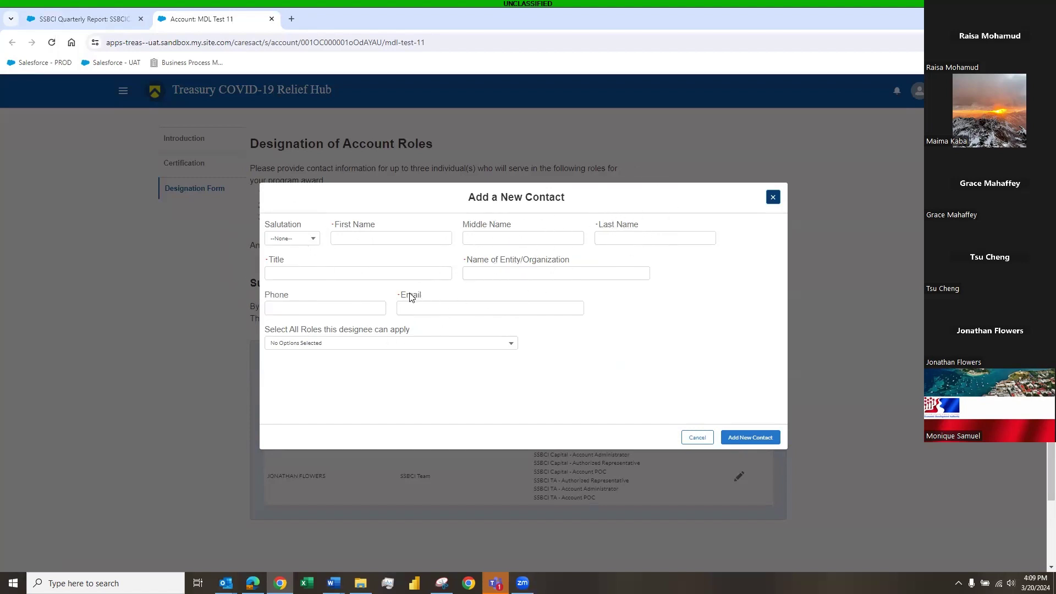
- Review the SSBCI Capital and TA roles offered for a new designee, then close the form without adding a contact
left_click(513, 342)
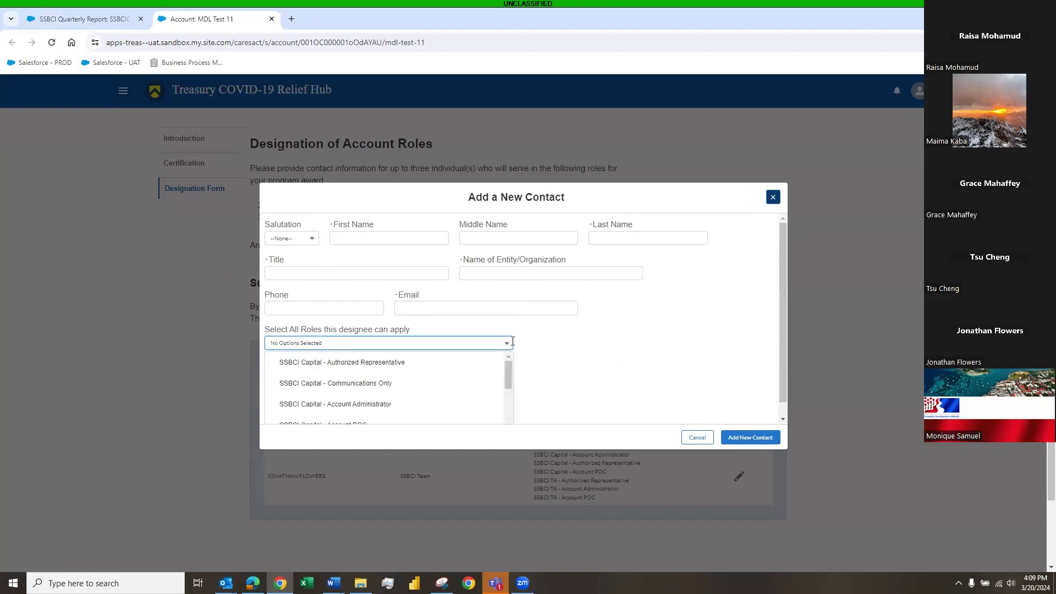
left_click_drag(510, 366, 509, 359)
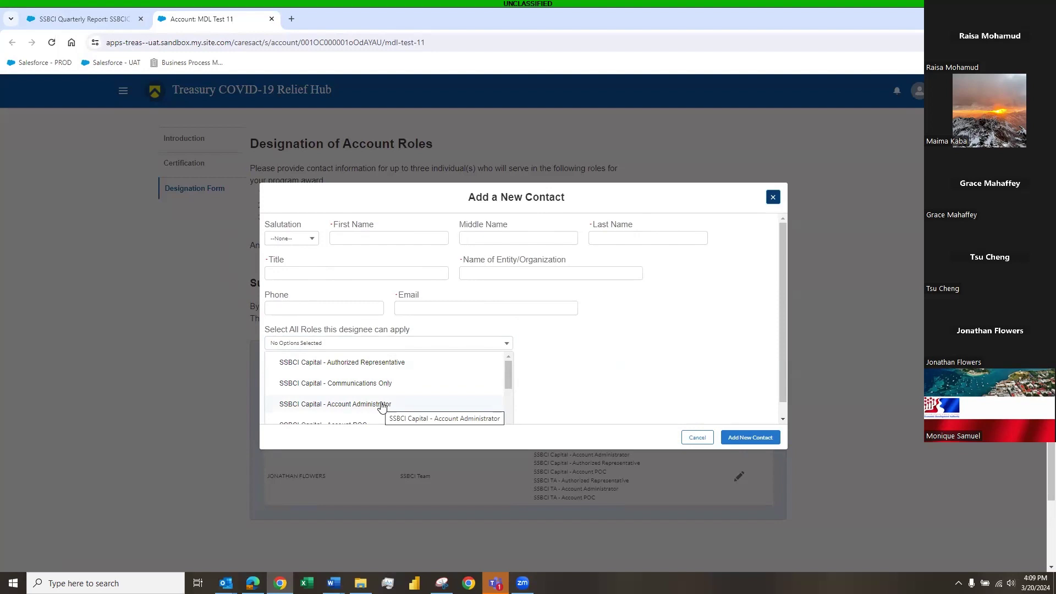
scroll(381, 406, "down", 2)
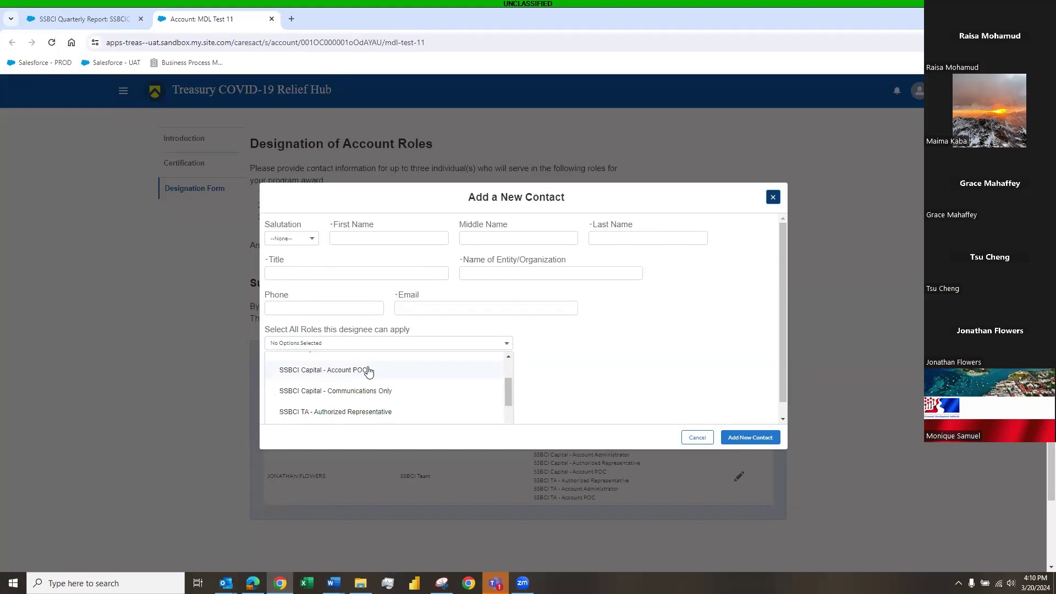
scroll(367, 372, "up", 3)
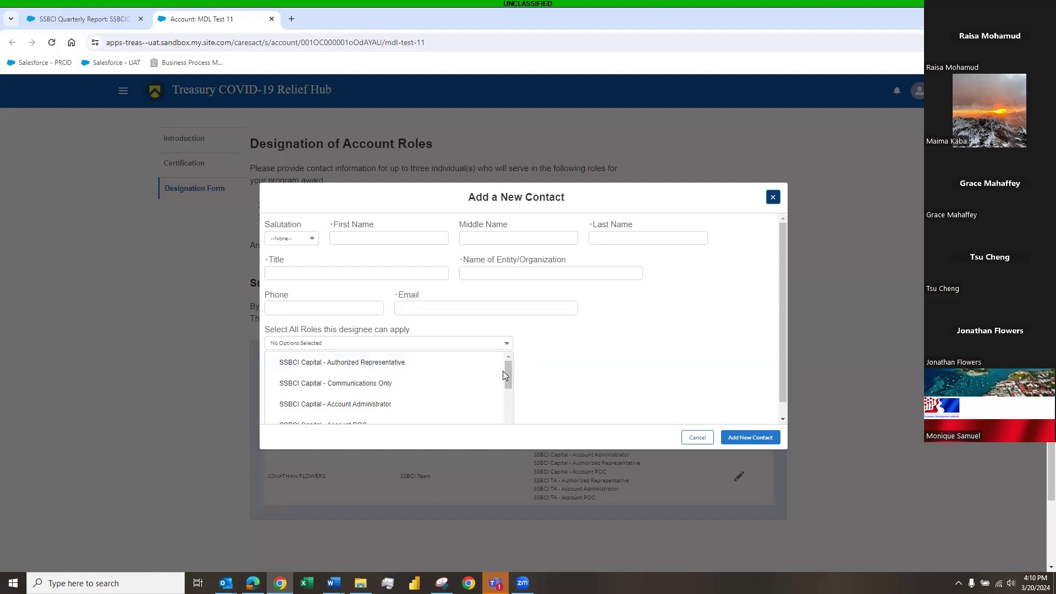
mouse_move(507, 376)
left_mouse_down()
mouse_move(503, 397)
mouse_move(508, 366)
left_mouse_up()
left_click(773, 196)
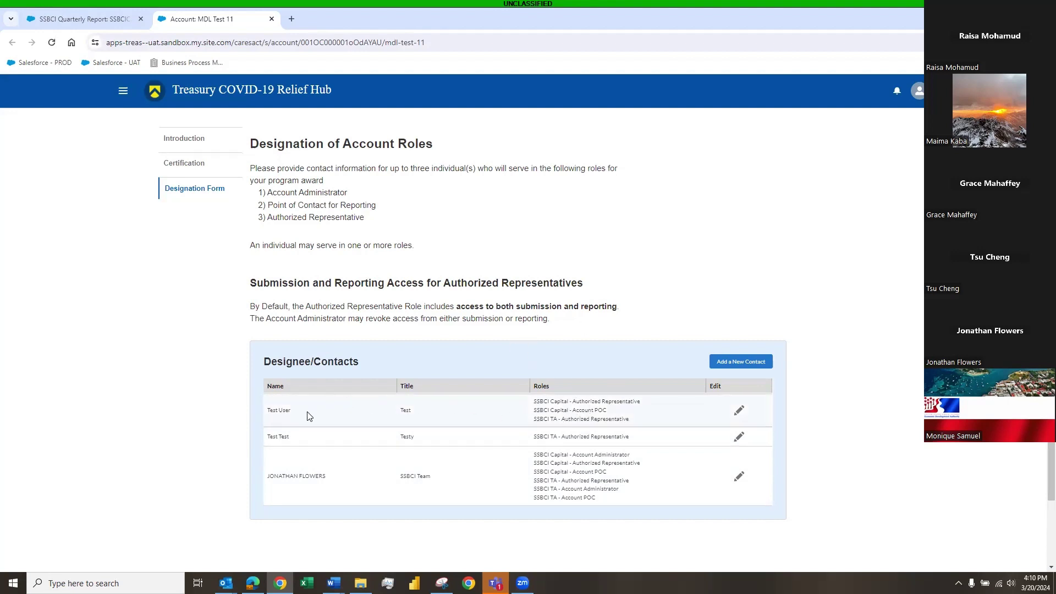
- Open the SSBCI Team contact for editing, inspect its role selection, and cancel without saving
left_click(742, 477)
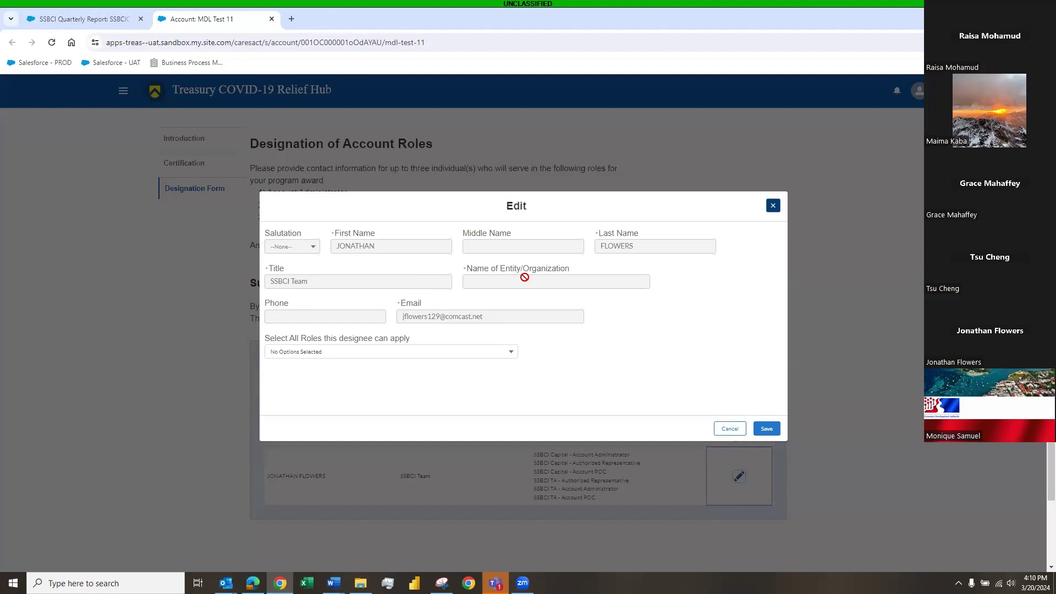
left_click(511, 351)
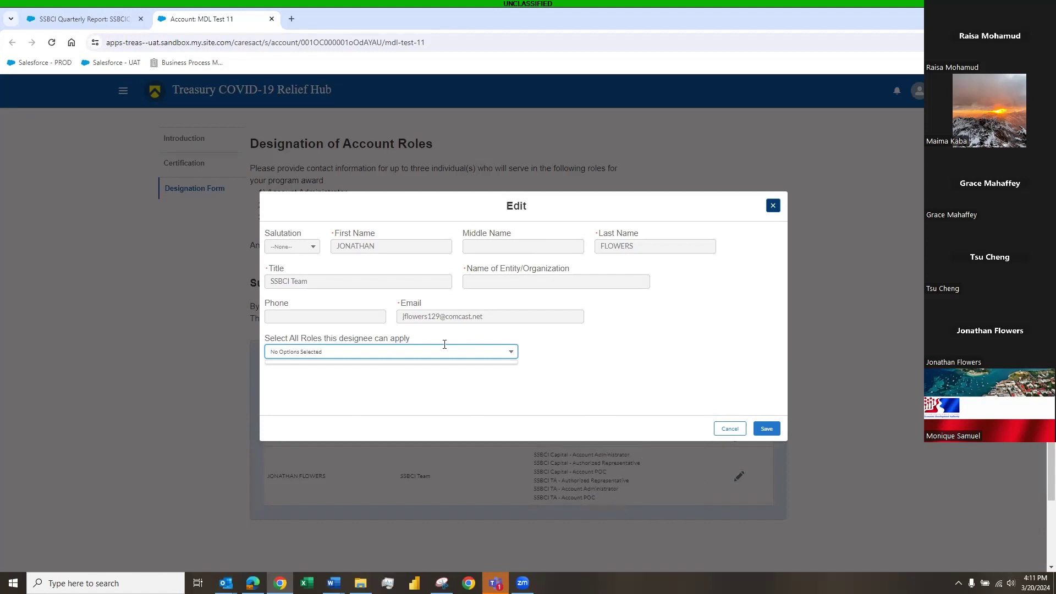
left_click(729, 428)
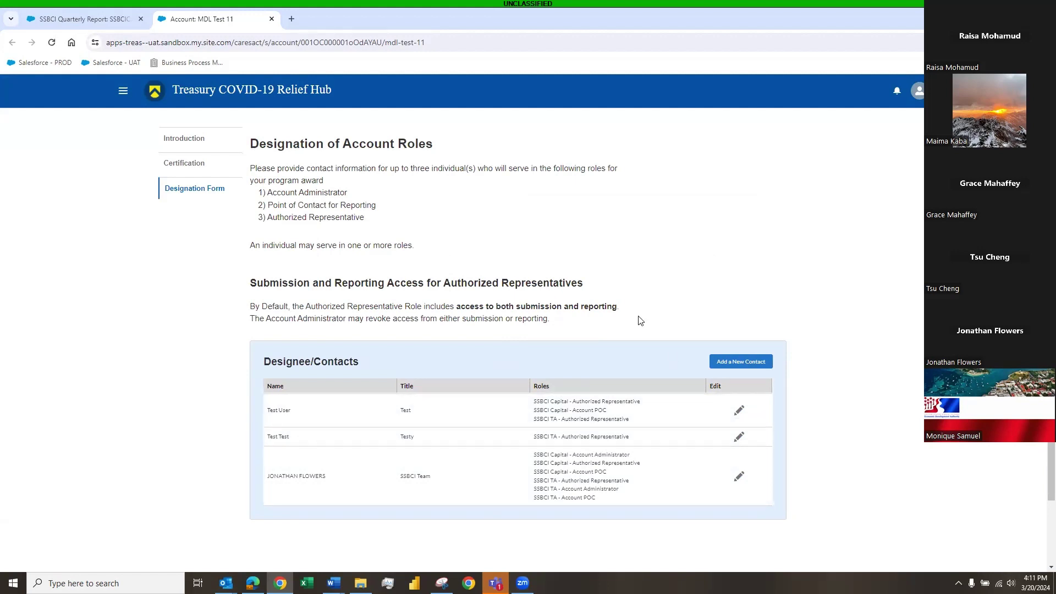
- Close the contact management page and review the Implementing Entity fields and Contacts list in Section 2 of the quarterly report
left_click(273, 21)
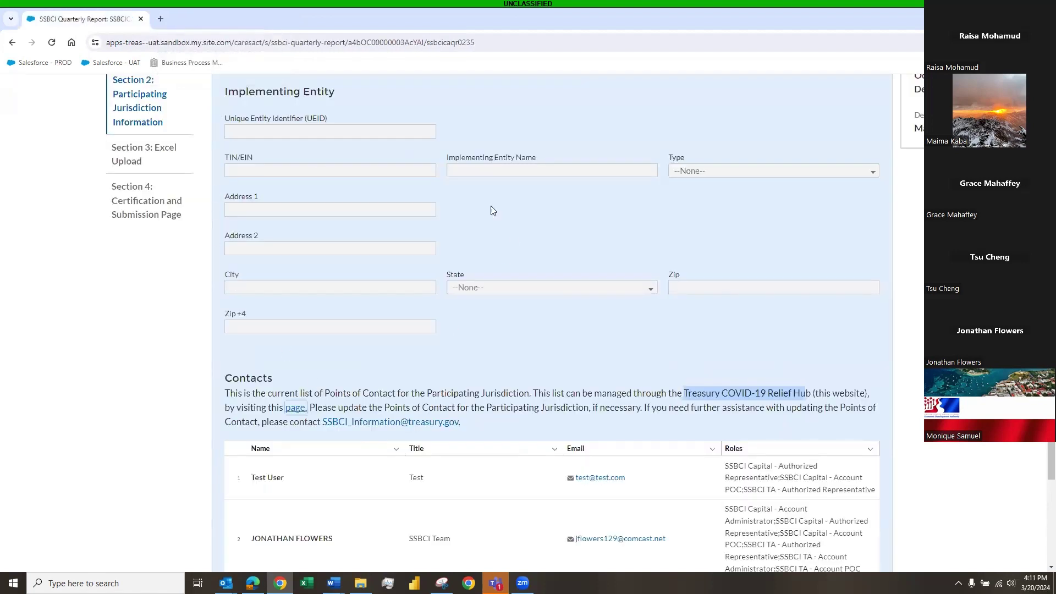
scroll(350, 231, "up", 3)
scroll(368, 245, "up", 1)
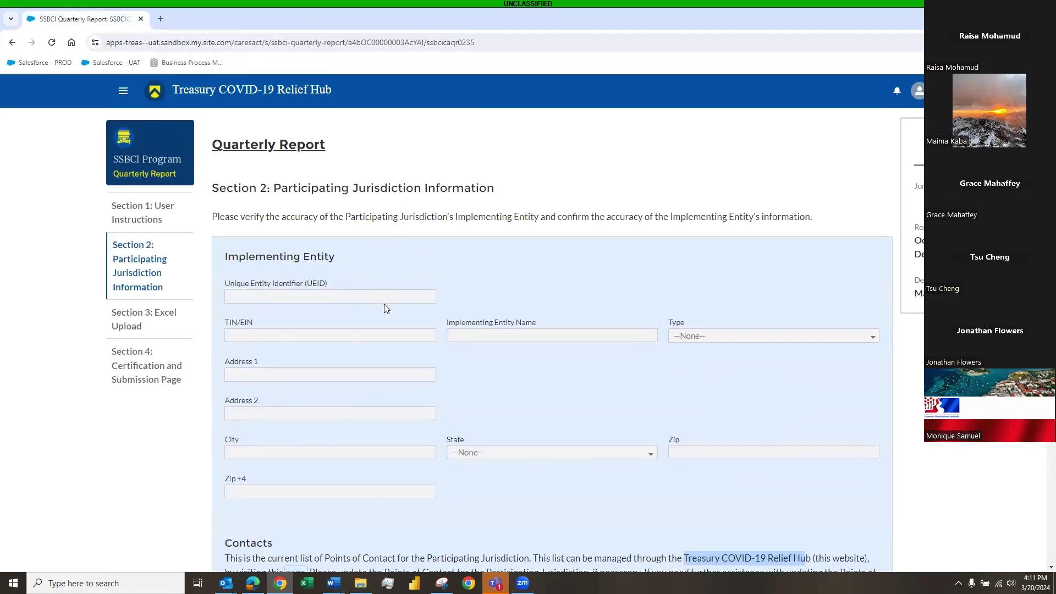
scroll(368, 330, "down", 4)
scroll(235, 184, "up", 2)
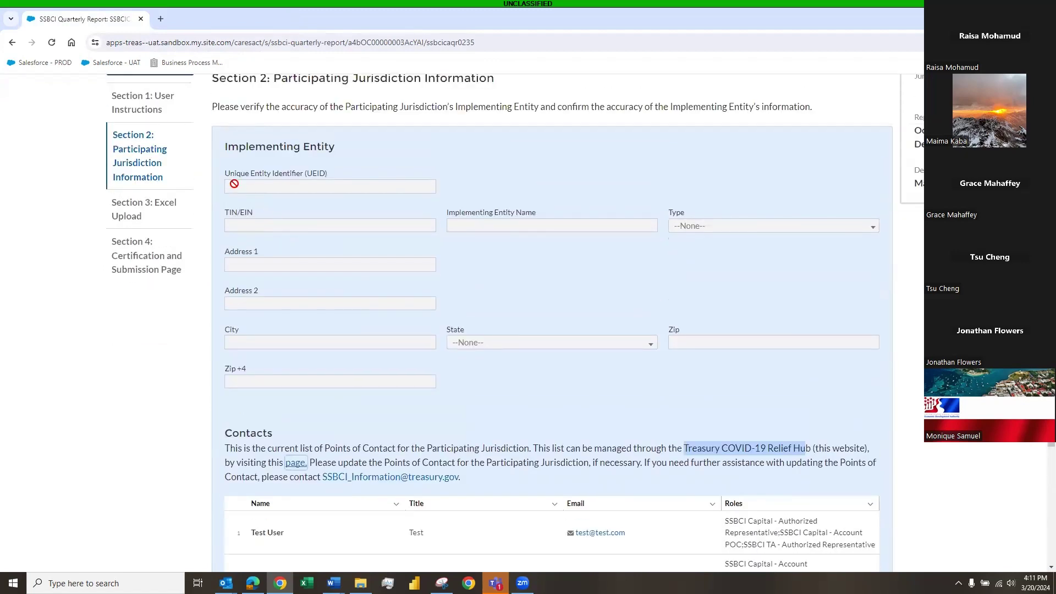
scroll(464, 220, "down", 3)
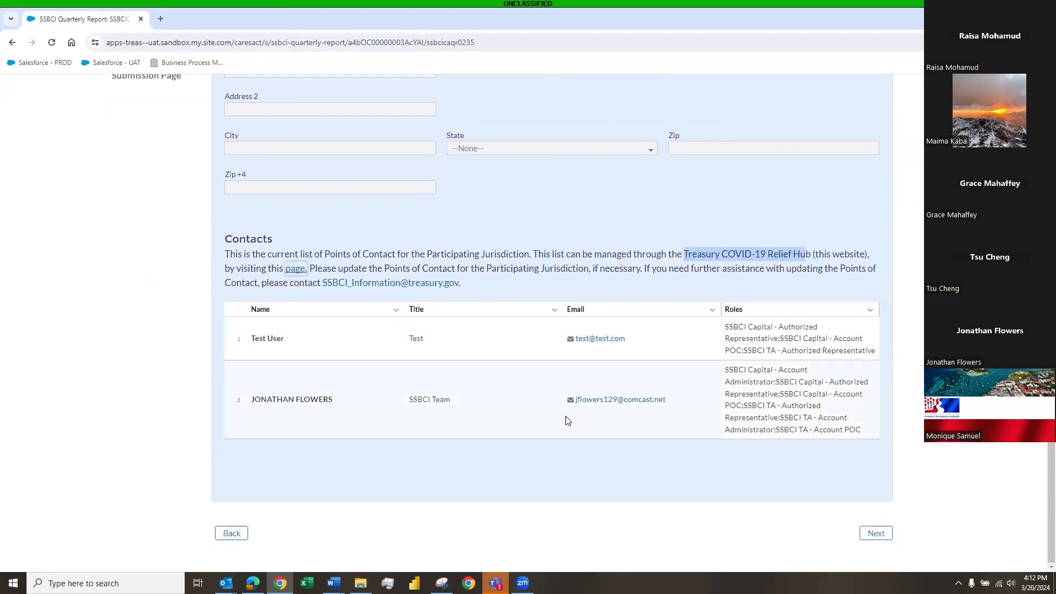
- Advance to Section 3: Excel Upload and examine the data file instructions and the designated template link
left_click(875, 536)
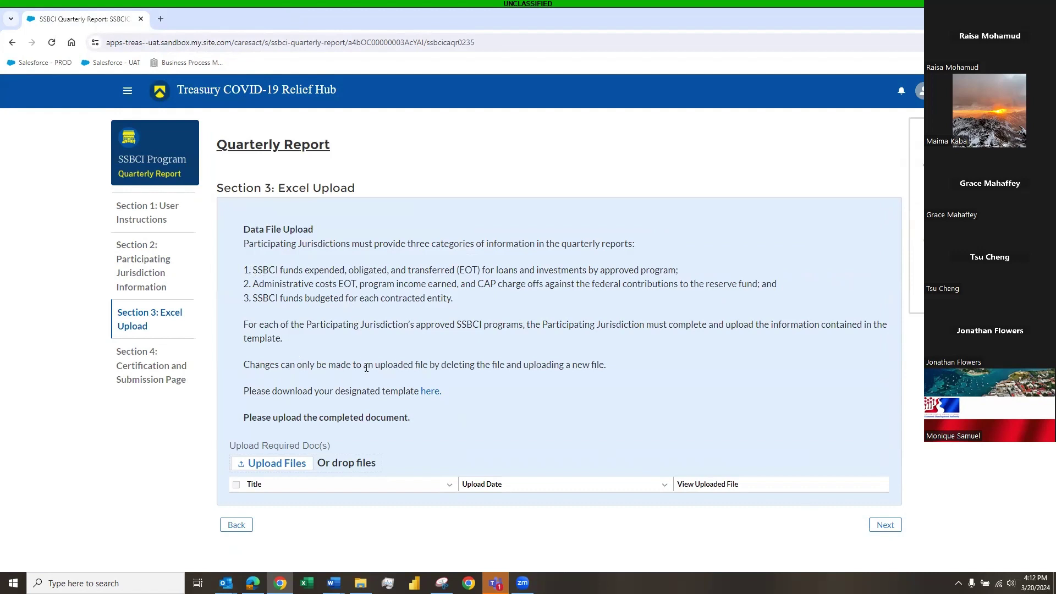
left_click(429, 391)
left_click(429, 391)
left_click_drag(244, 391, 400, 396)
left_click(462, 394)
- Upload the UAT Blank Template Excel file as the required document and check its title in the uploaded files list
left_click(275, 462)
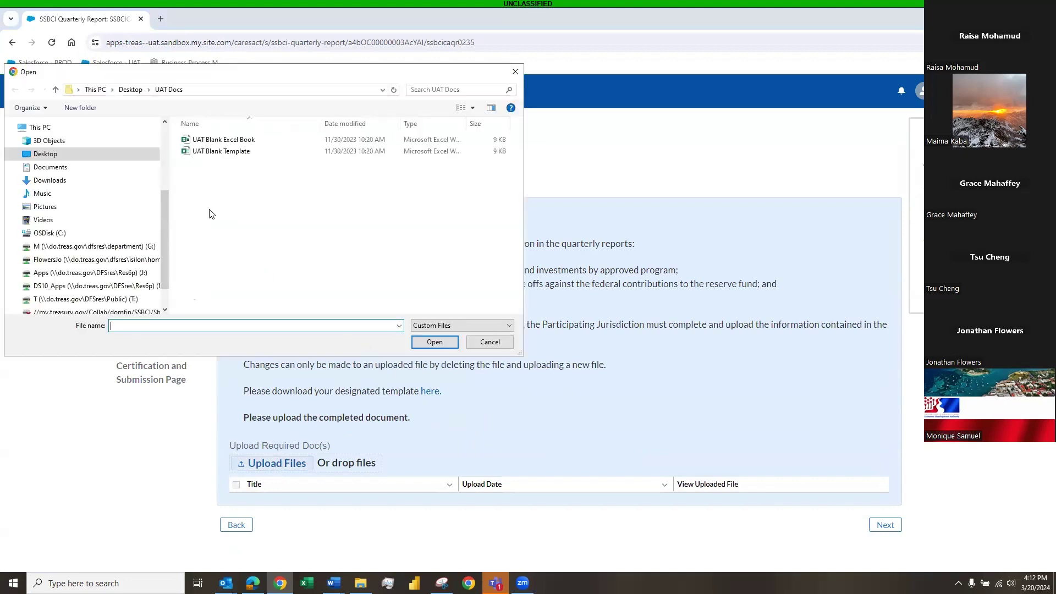
left_click(236, 152)
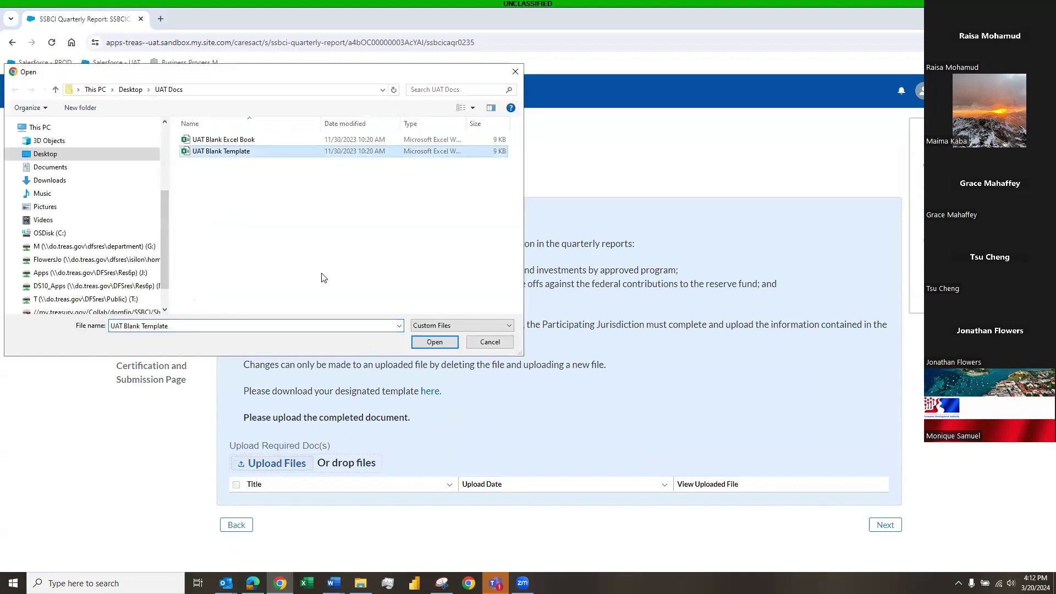
left_click(434, 342)
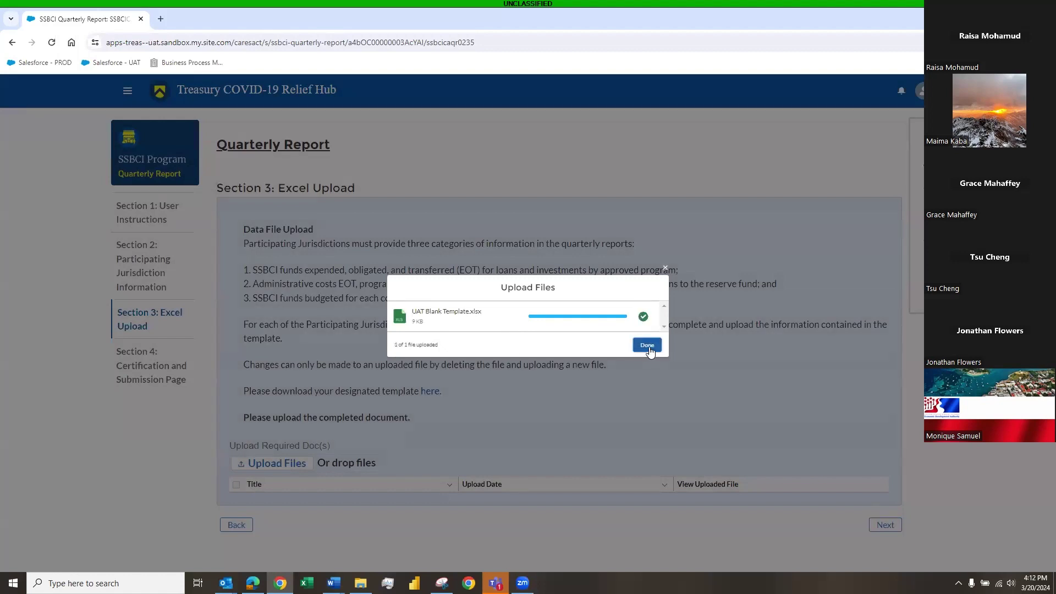
left_click(647, 347)
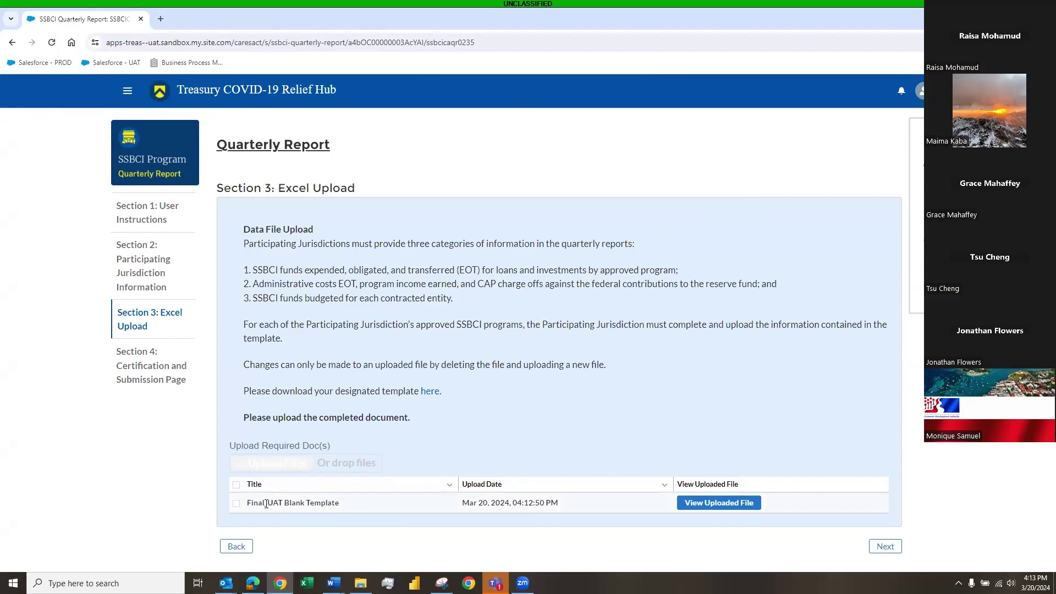
left_click_drag(266, 504, 249, 508)
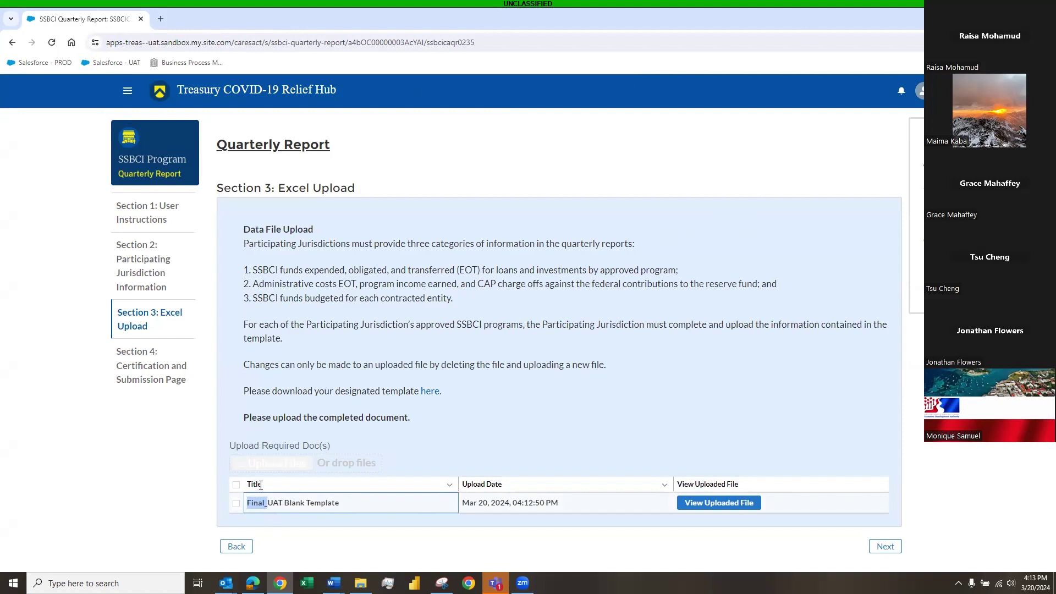
left_click(330, 298)
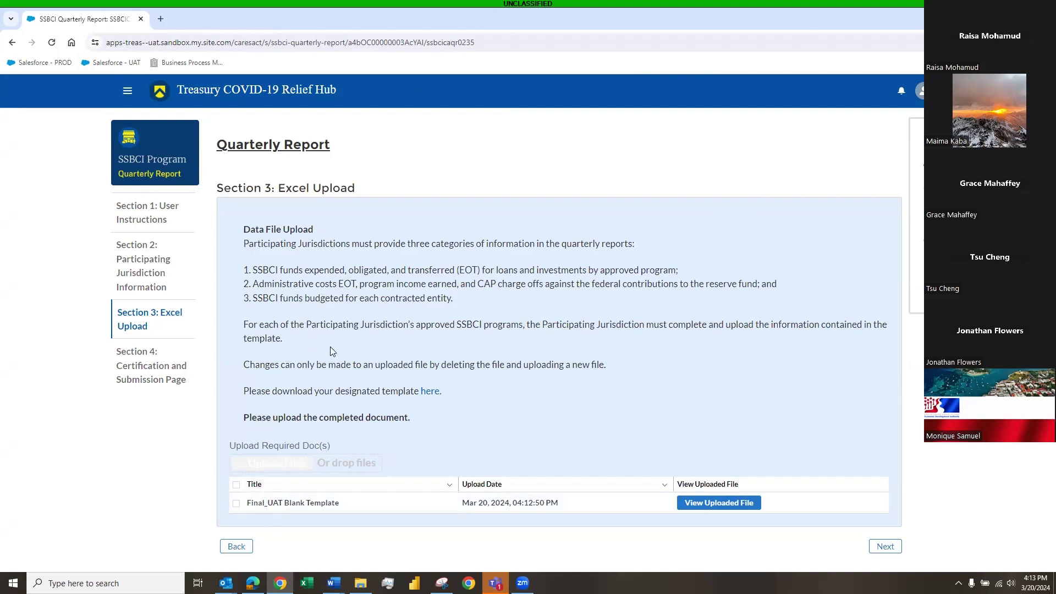
- Advance to Section 4: Certification and Submission Page and review the assertions and the authorized representative details
left_click(884, 547)
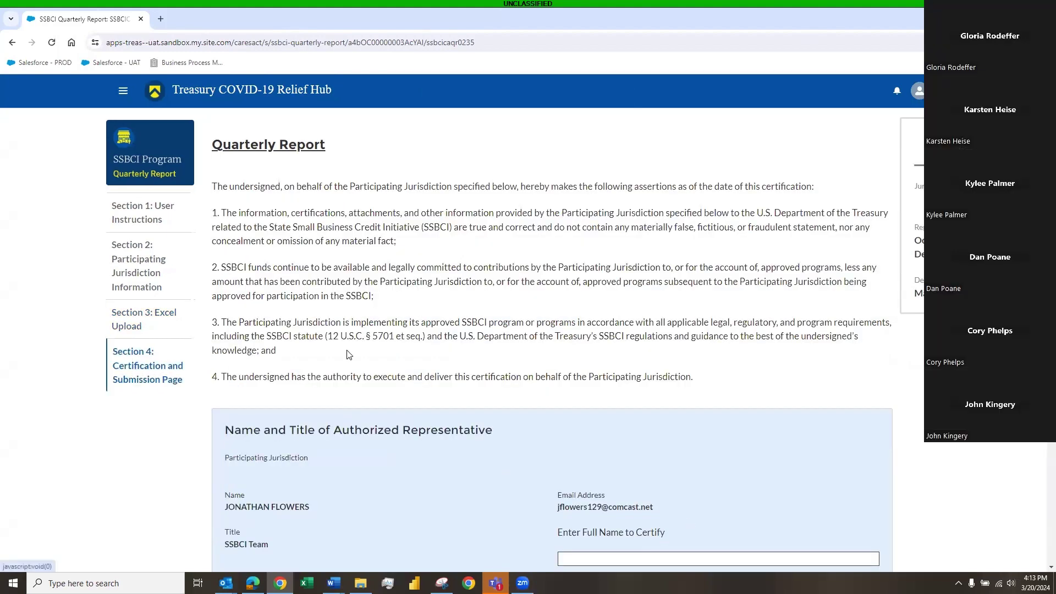
scroll(351, 355, "down", 1)
scroll(352, 352, "down", 1)
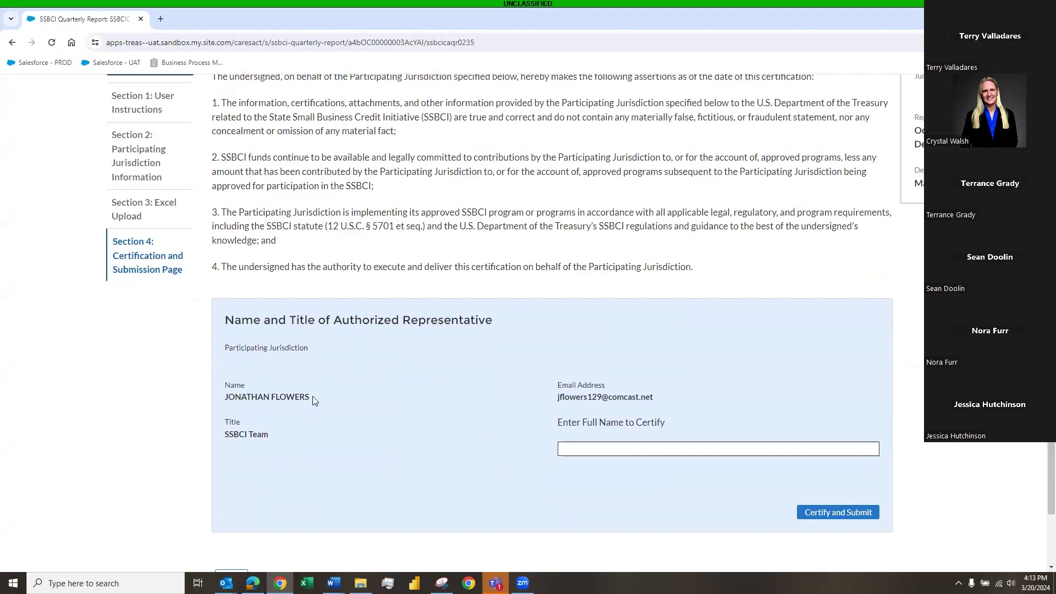
- Copy the authorized representative's name into the Enter Full Name to Certify field
left_click_drag(310, 397, 223, 399)
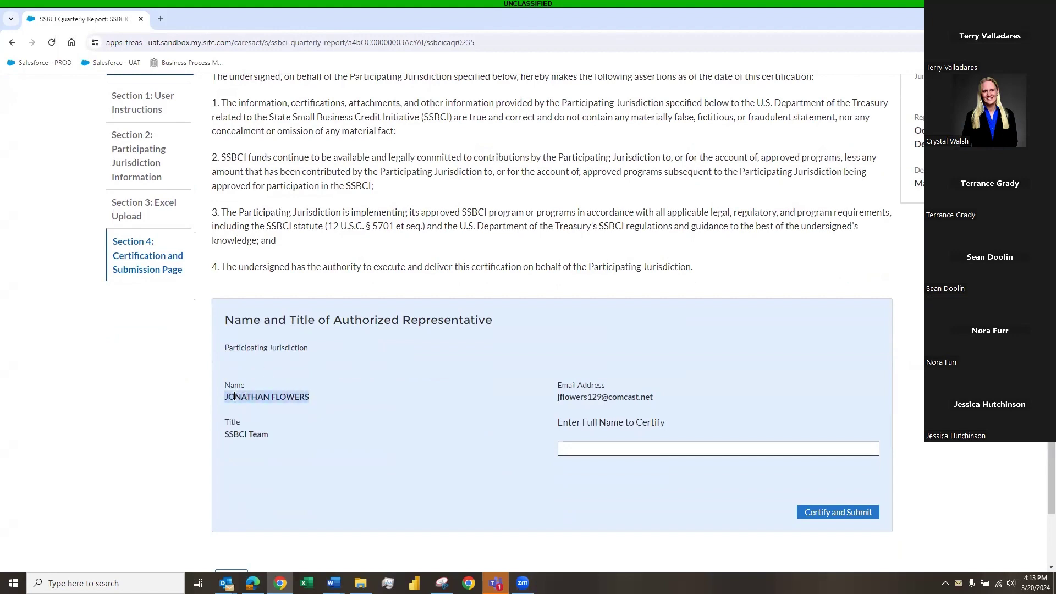
right_click(234, 397)
left_click(292, 409)
left_click(575, 448)
right_click(575, 448)
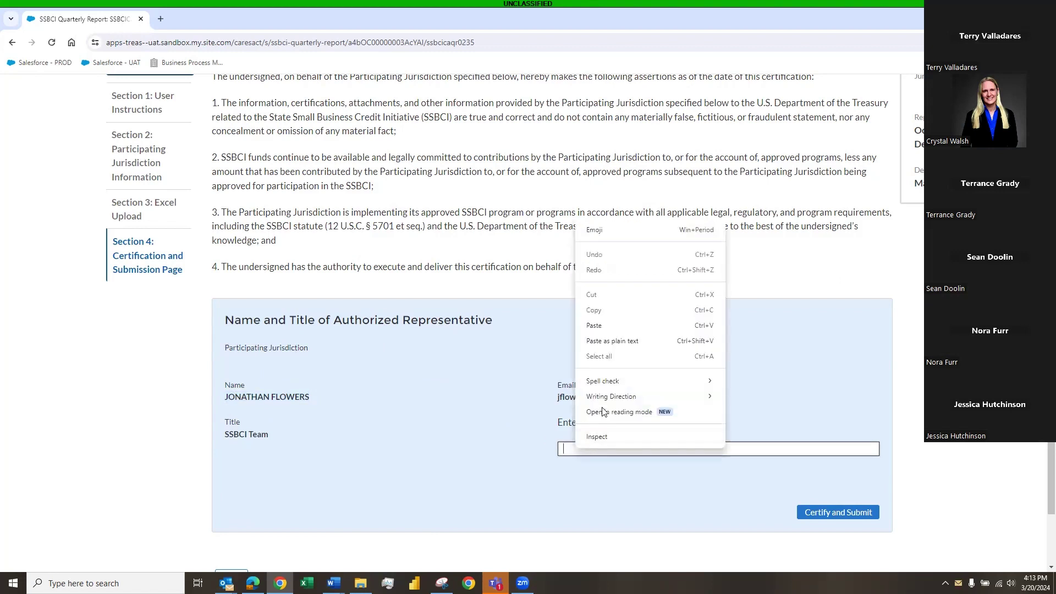
left_click(604, 325)
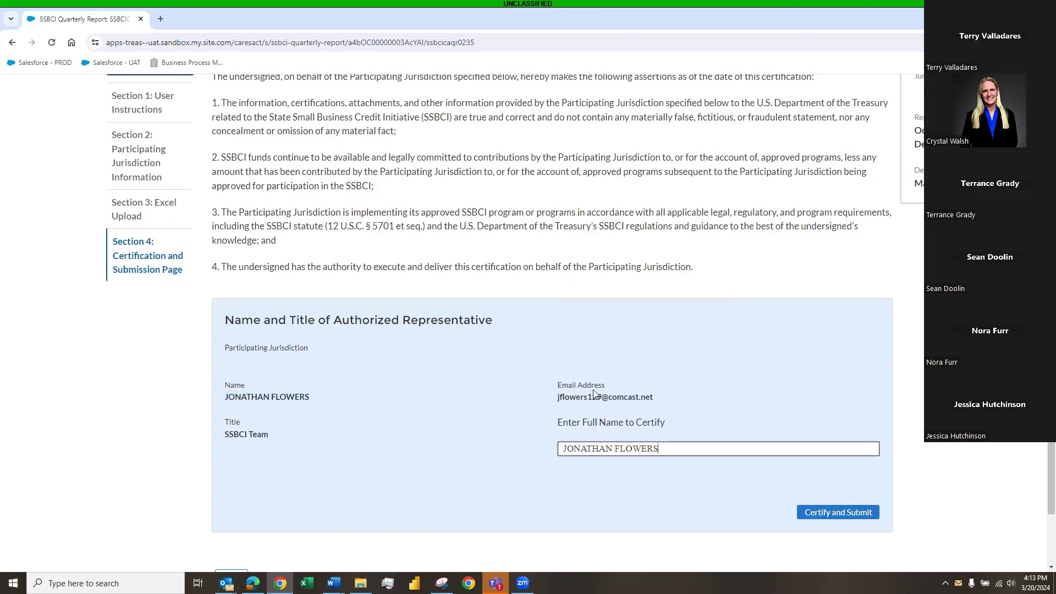
- Change the last letter of the certifying name to lowercase and try to certify and submit the report
key("BackSpace")
type("s")
left_click(835, 514)
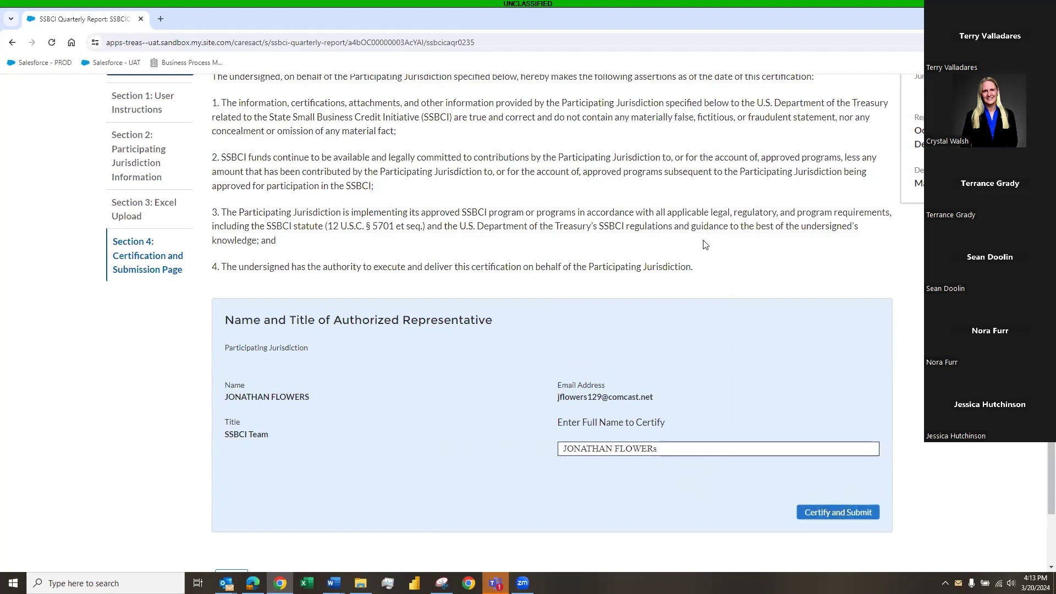
- Restore the certifying name's last letter to uppercase to match the name on file, and certify and submit the quarterly report
left_click(676, 446)
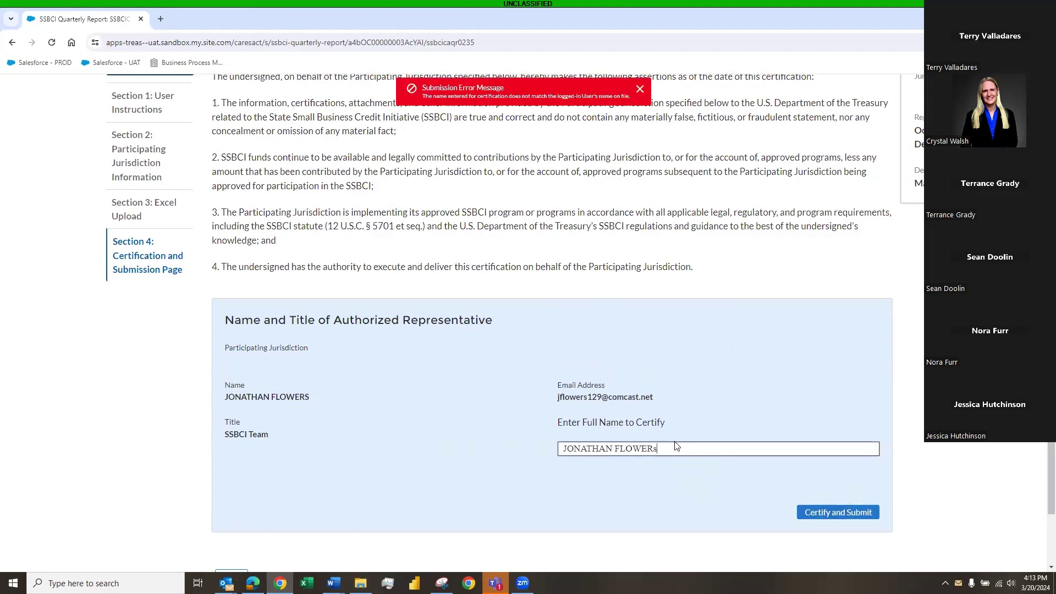
type("S")
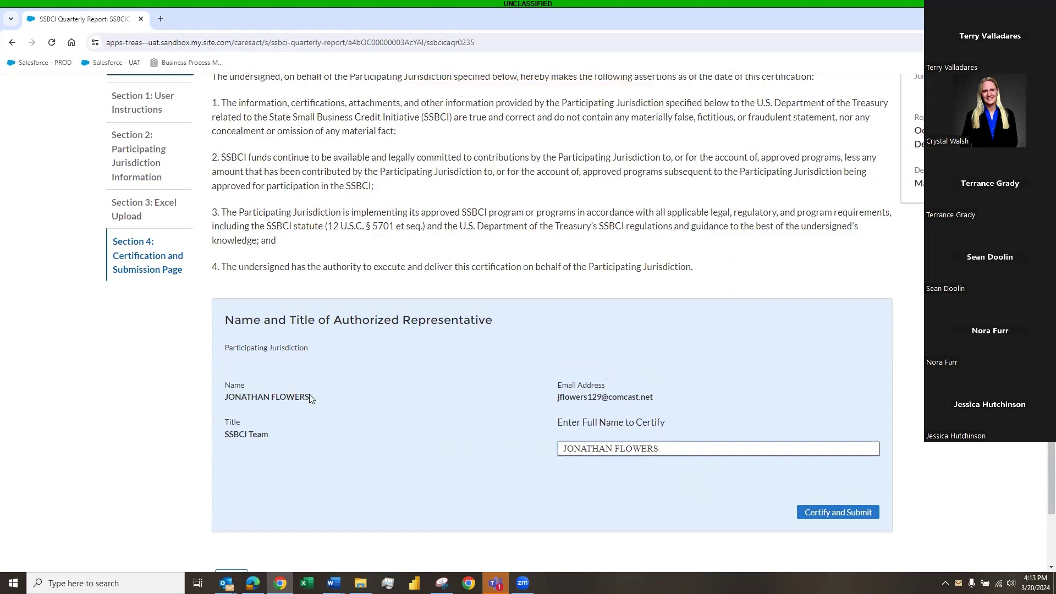
left_click_drag(311, 397, 226, 398)
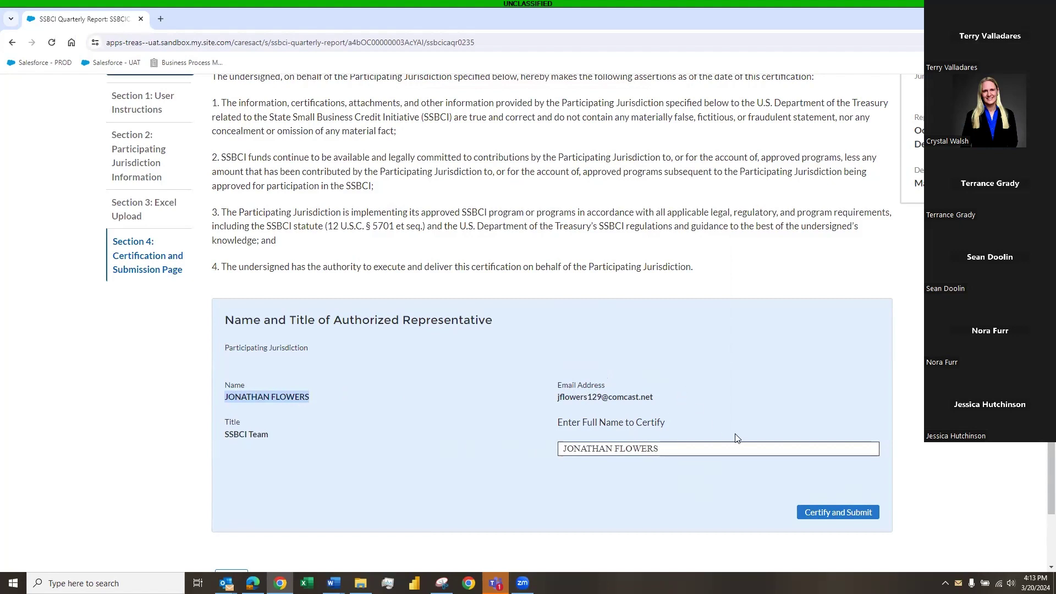
scroll(725, 431, "down", 1)
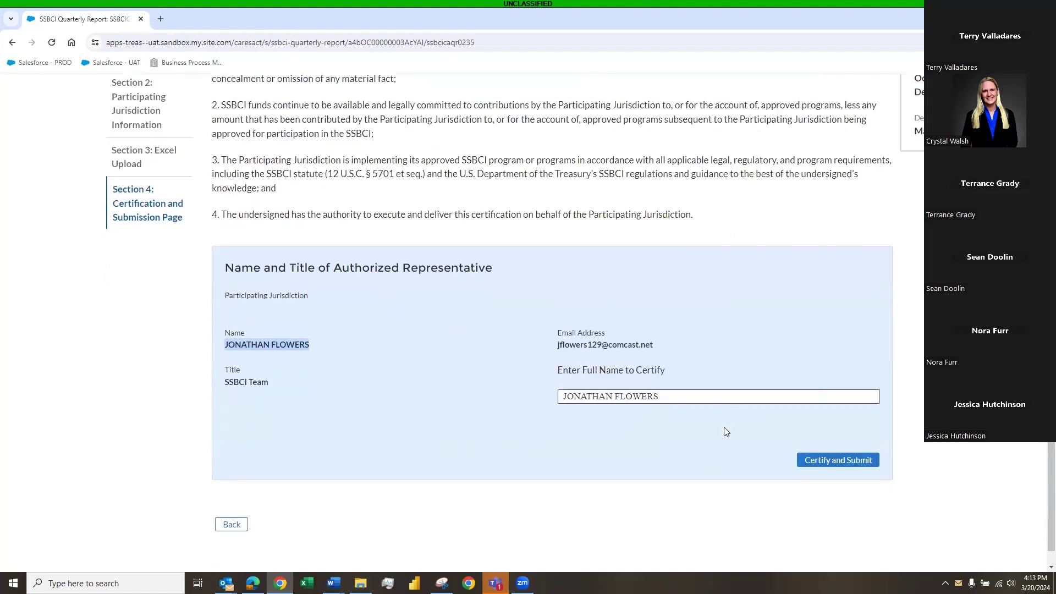
left_click(842, 461)
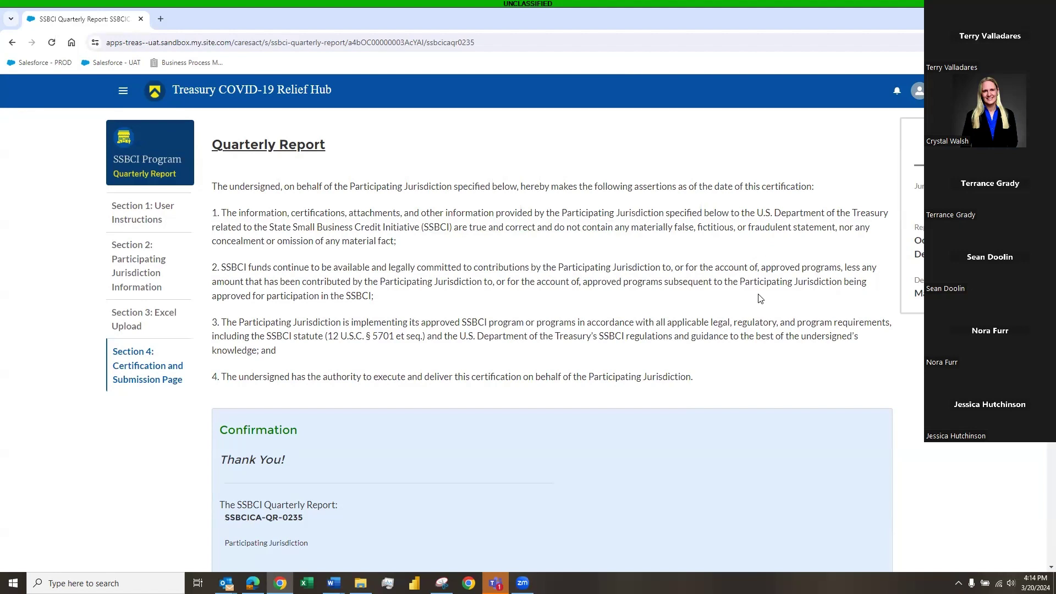
scroll(761, 299, "down", 3)
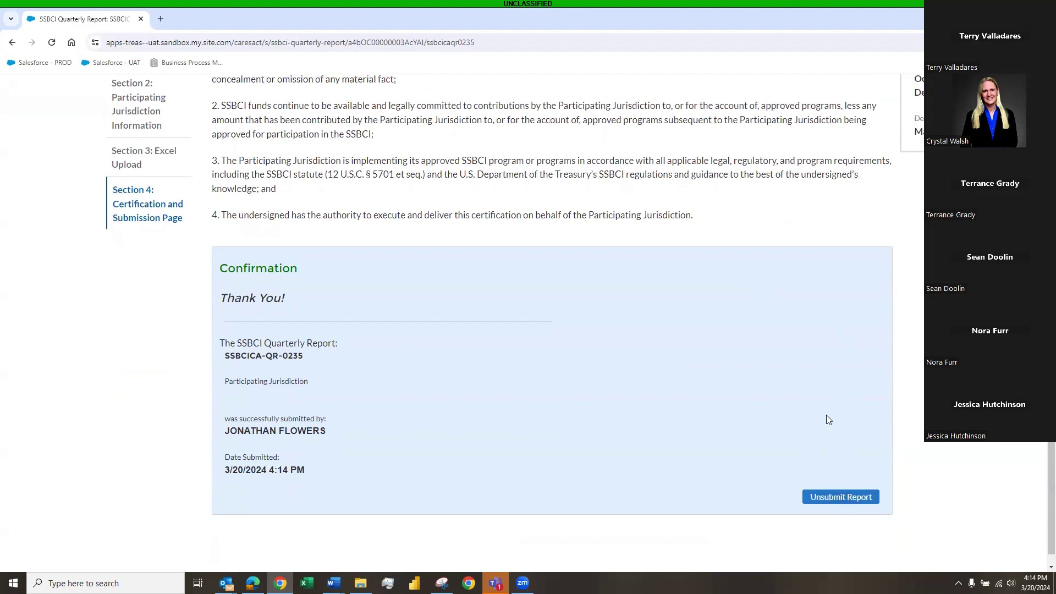
- Unsubmit the submitted quarterly report SSBCICA-QR-0235, confirm the withdrawal, and reload the Section 3: Excel Upload page
scroll(858, 358, "up", 1)
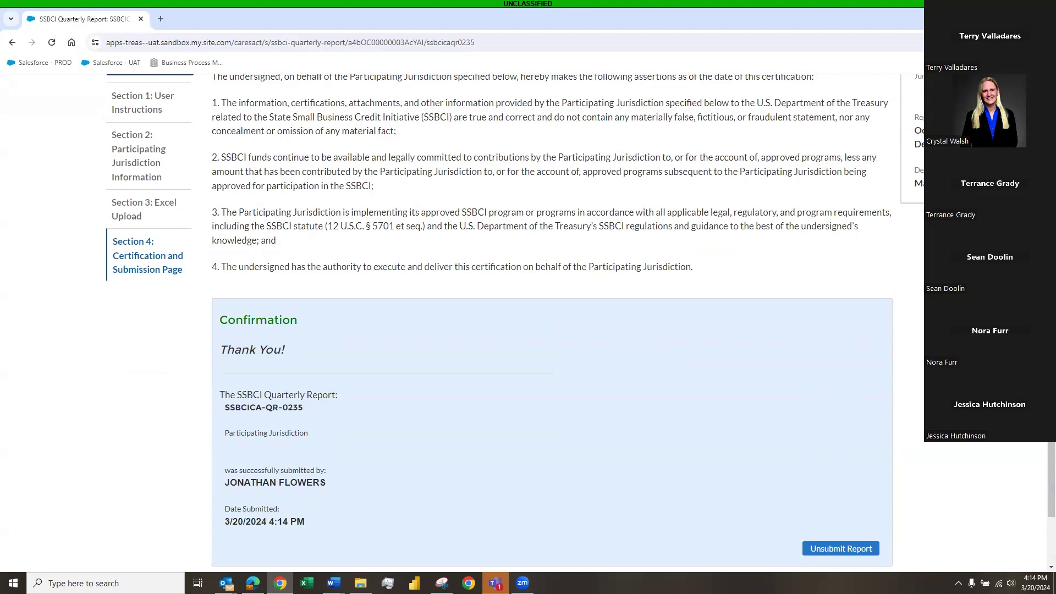
scroll(849, 362, "down", 1)
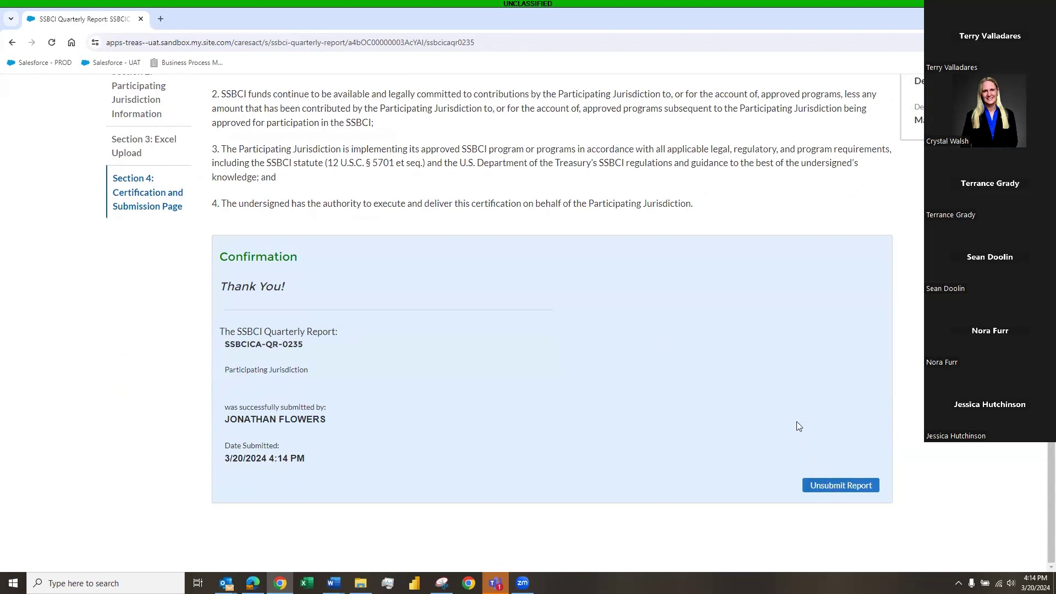
left_click(836, 488)
left_click(836, 488)
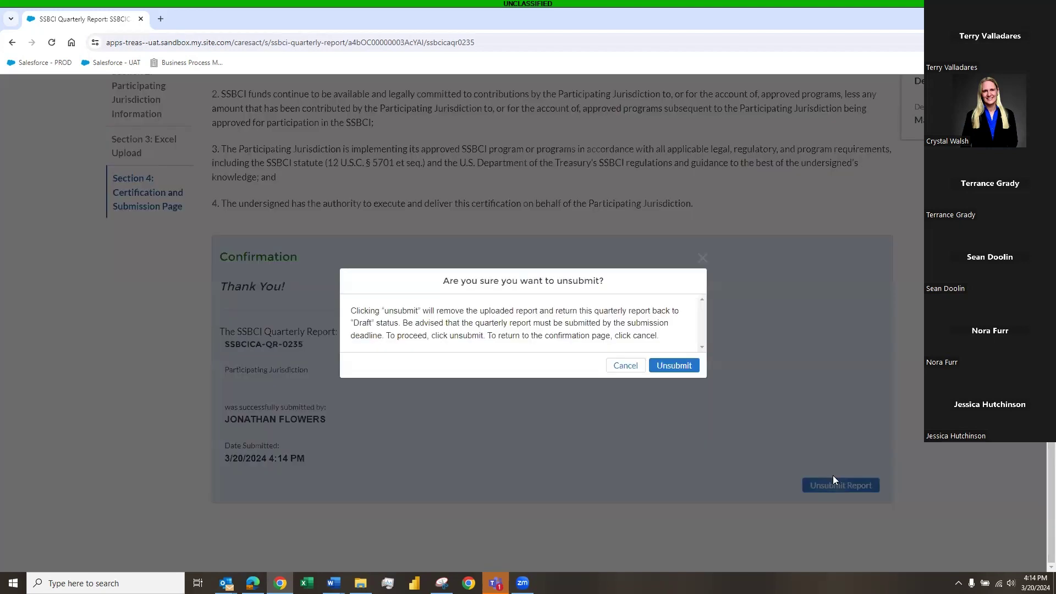
left_click(674, 365)
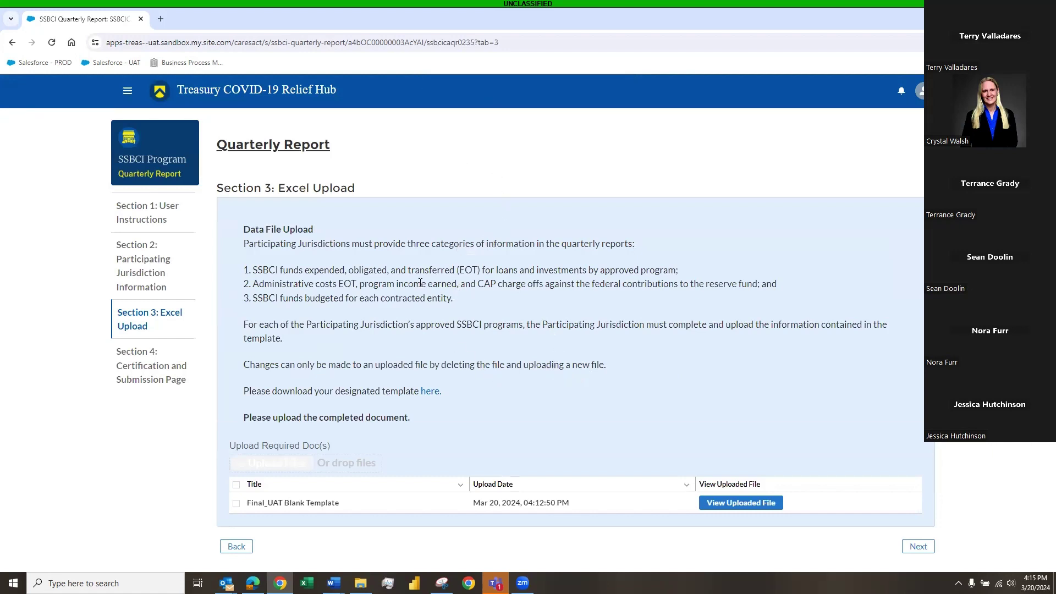
left_click(52, 44)
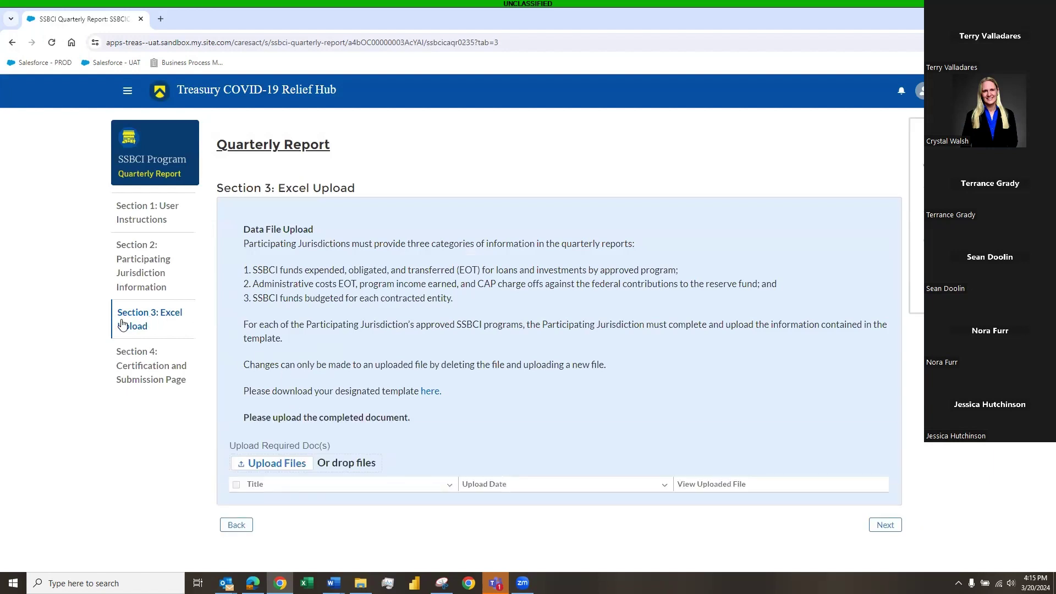
- Upload the UAT Blank Template workbook from the UAT Docs folder as the required document in Section 3
left_click(274, 463)
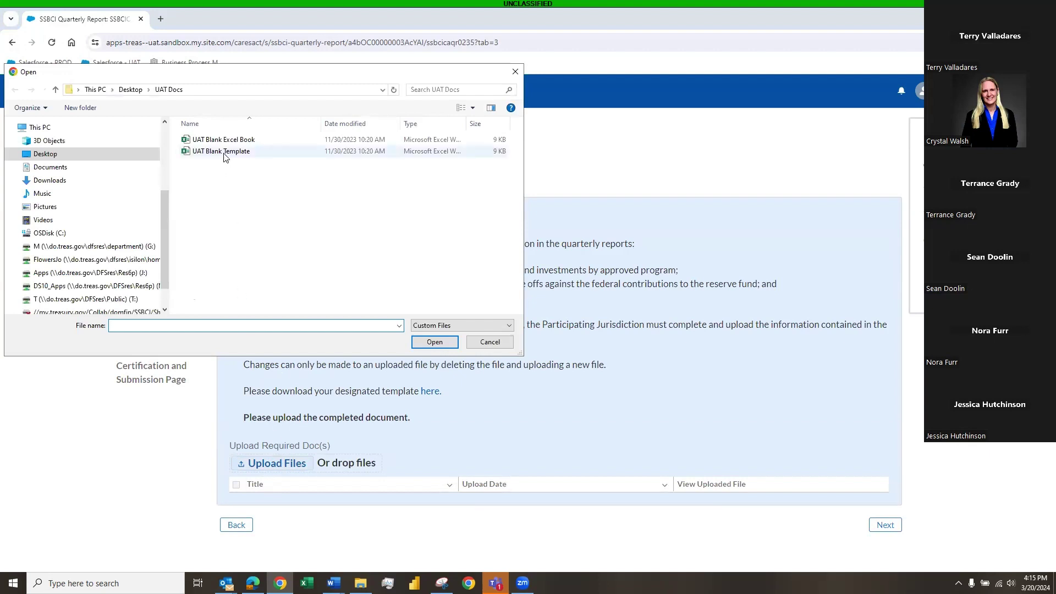
left_click(224, 158)
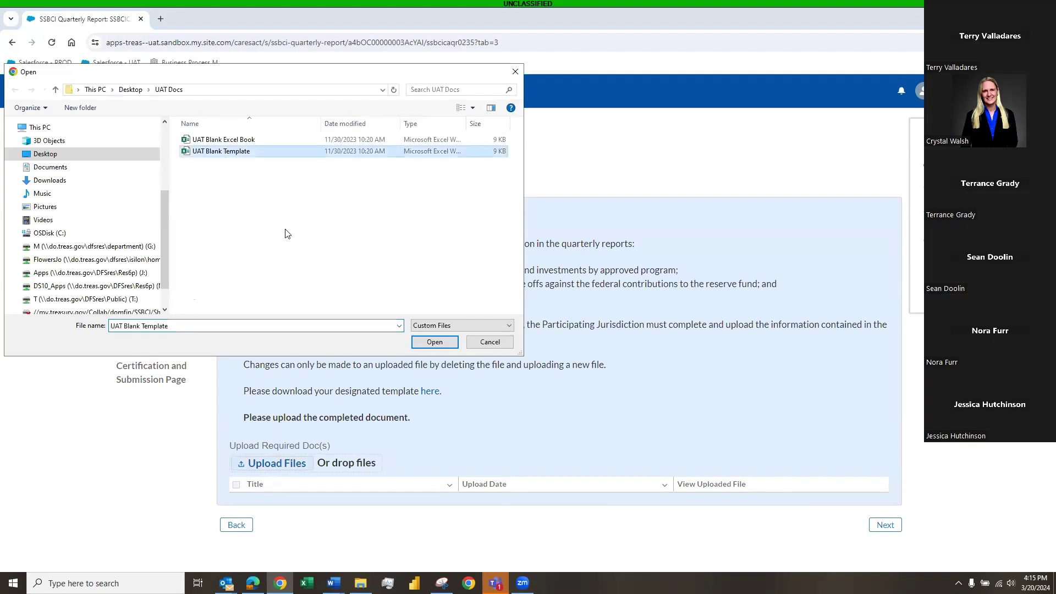
left_click(434, 342)
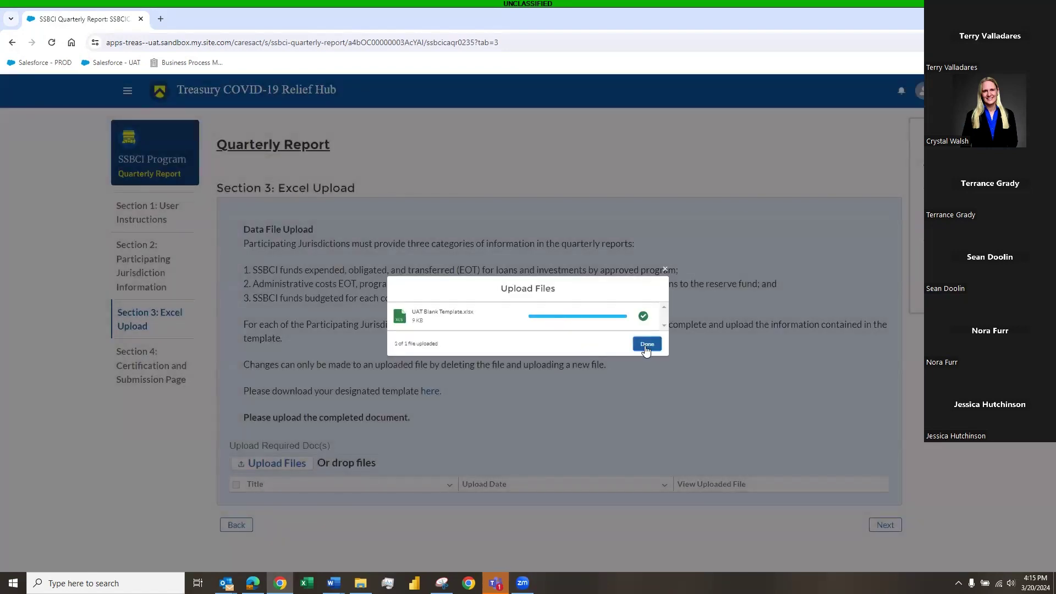
left_click(646, 345)
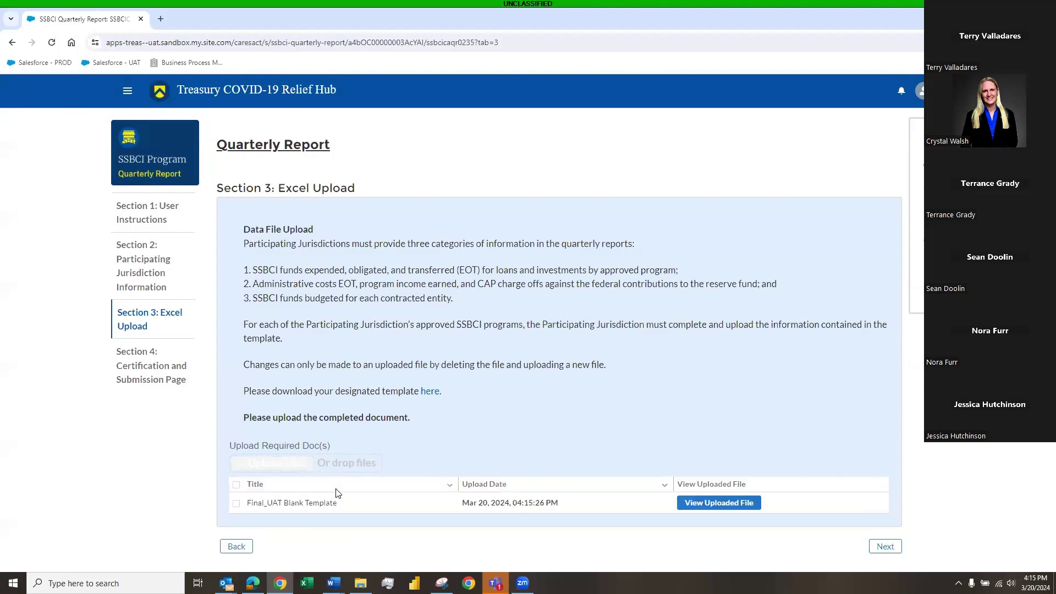
- In Section 4, copy the authorized representative's name into Enter Full Name to Certify, and certify and submit the report again
left_click(156, 371)
scroll(331, 327, "down", 3)
left_click_drag(331, 329, 221, 331)
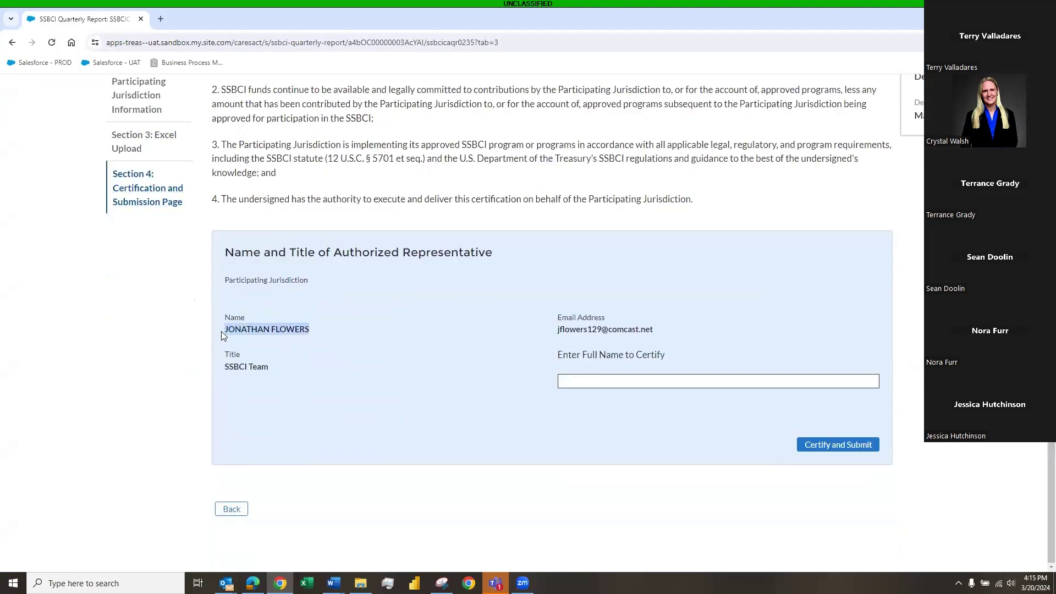
right_click(264, 328)
left_click(308, 341)
left_click(610, 381)
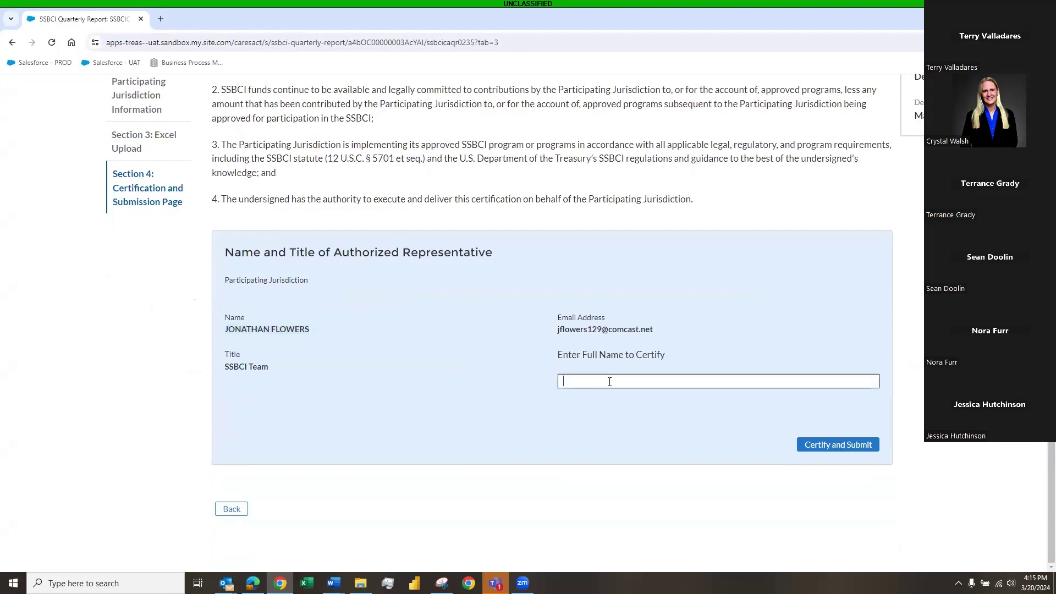
right_click(609, 382)
left_click(636, 264)
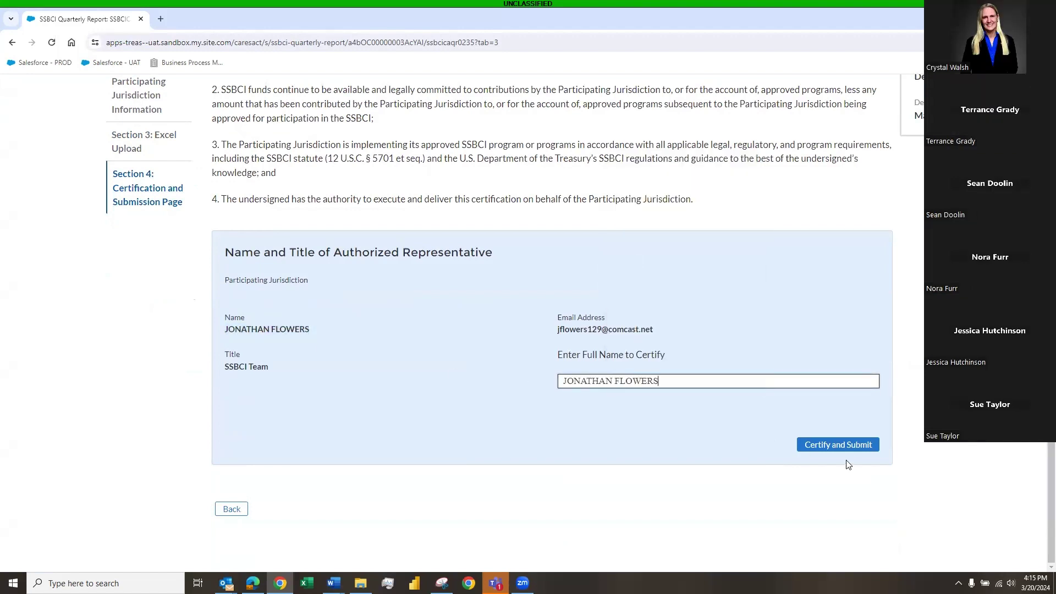
left_click(837, 452)
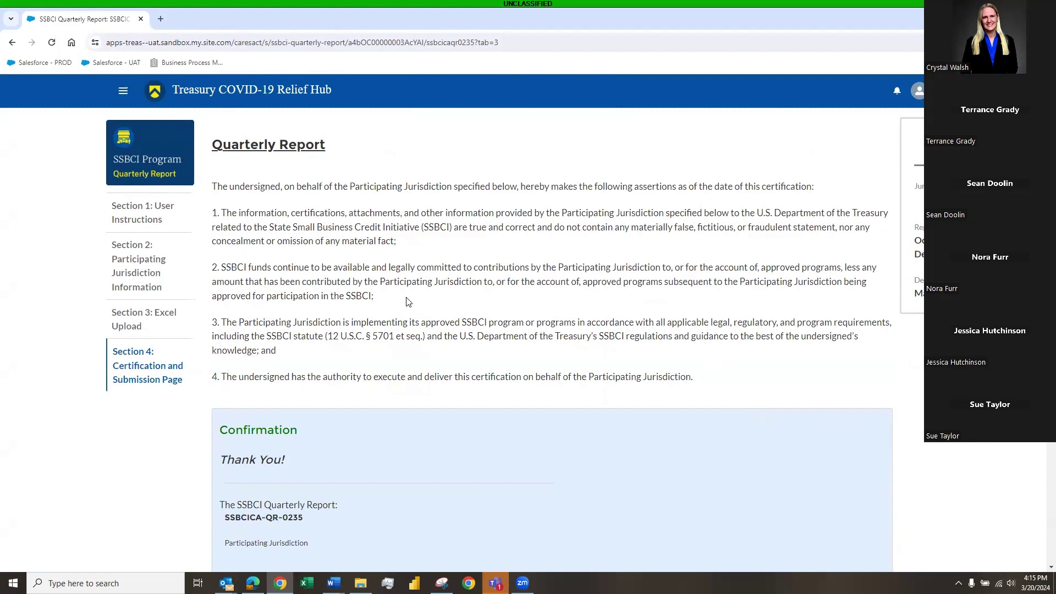
- Return to the Treasury COVID-19 Relief Hub home page, dismiss the government system warning, and open the SSBCI program page
left_click(11, 44)
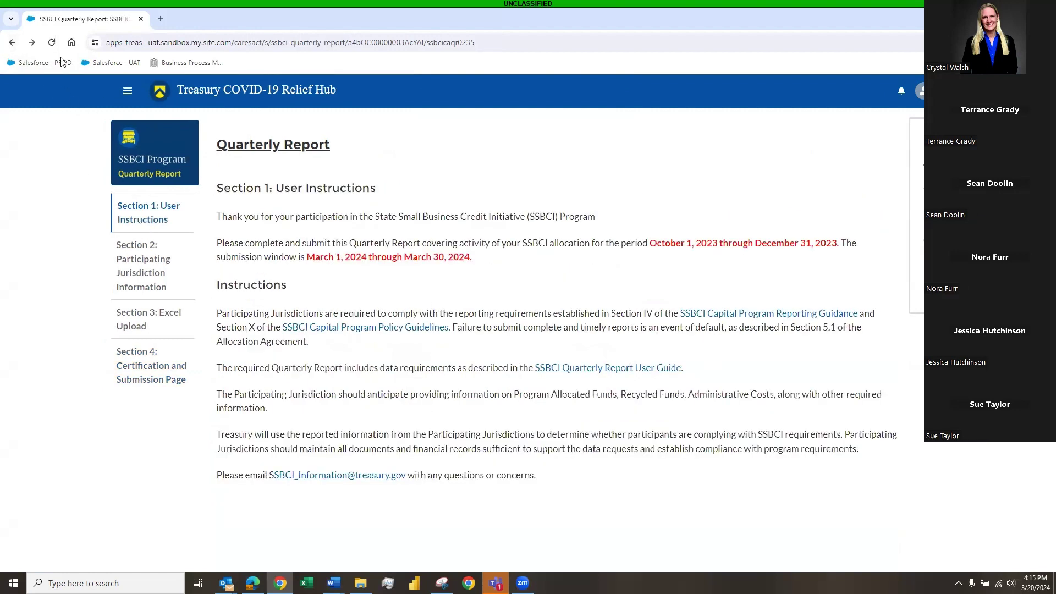
left_click(127, 92)
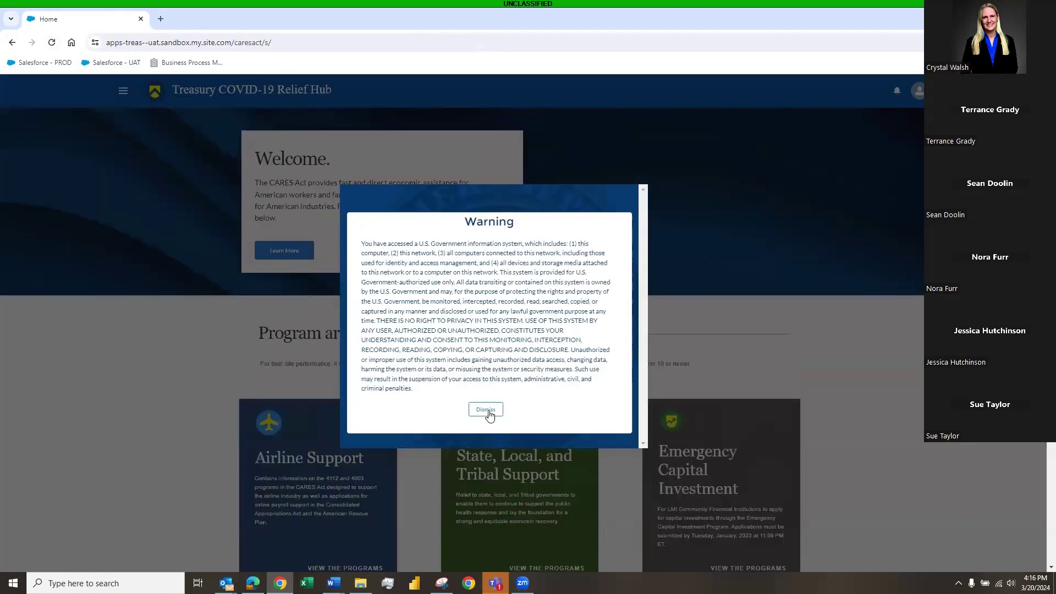
left_click(486, 410)
scroll(520, 432, "down", 5)
left_click(521, 433)
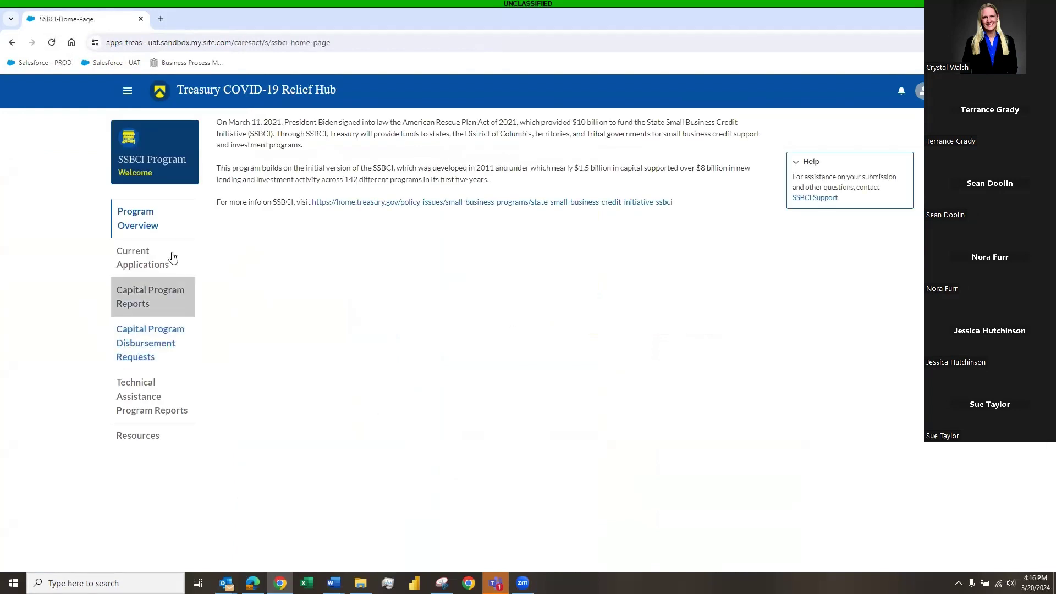
- Open the not-started quarterly report SSBCICA-QR-0236 for editing from the Capital Program Reports
left_click(138, 301)
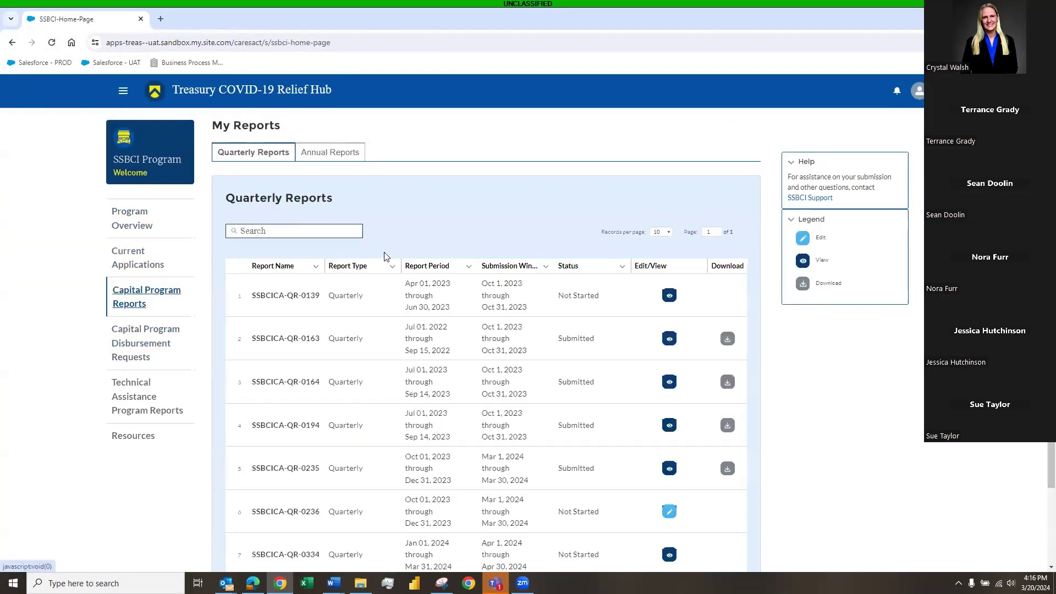
scroll(473, 330, "down", 3)
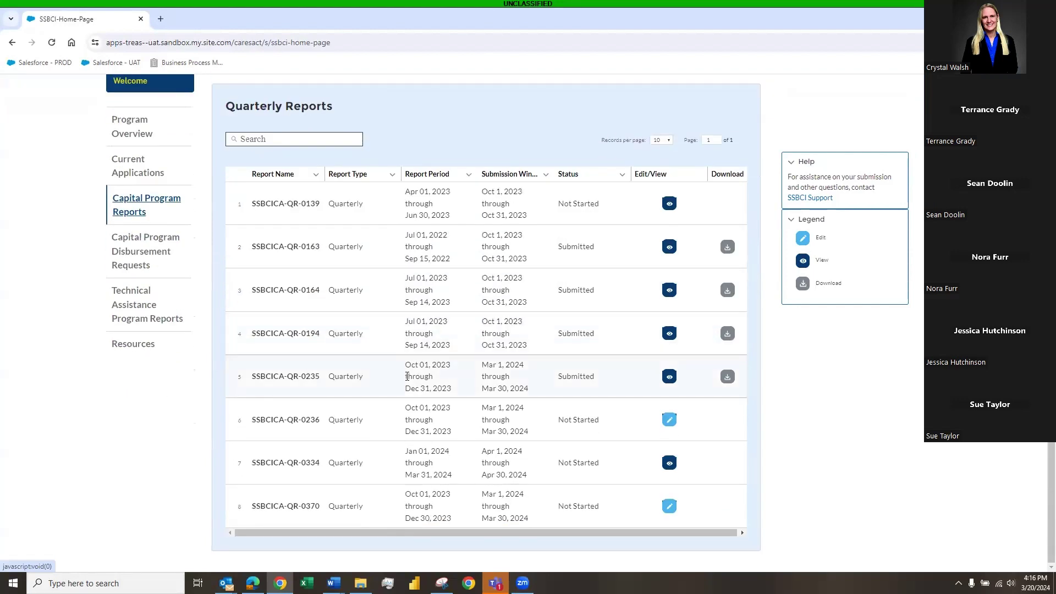
left_click(670, 421)
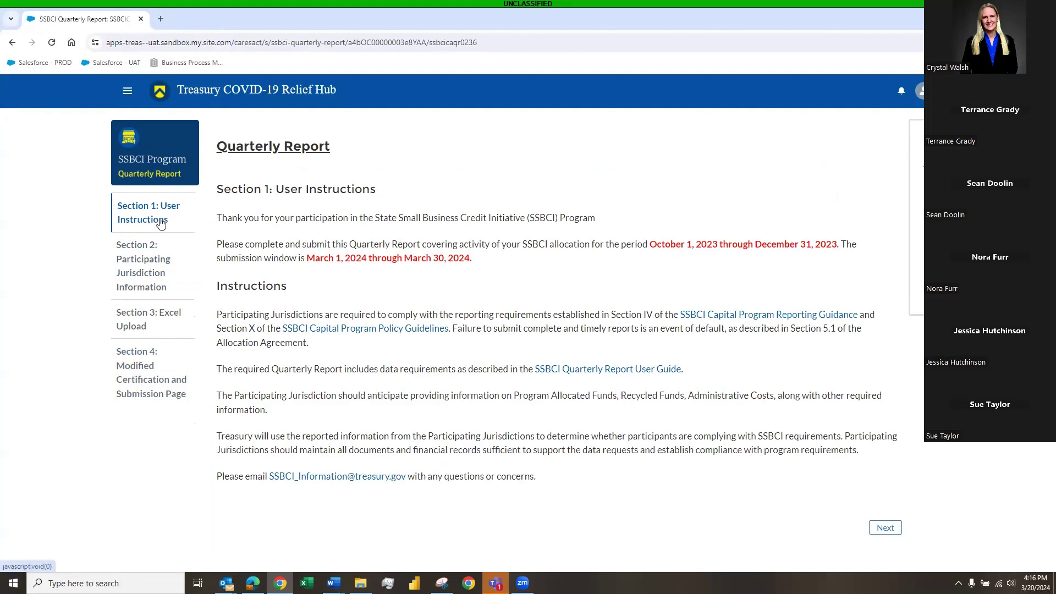
- Review the implementing entity details and the contacts list in Section 2: Participating Jurisdiction Information
left_click(155, 270)
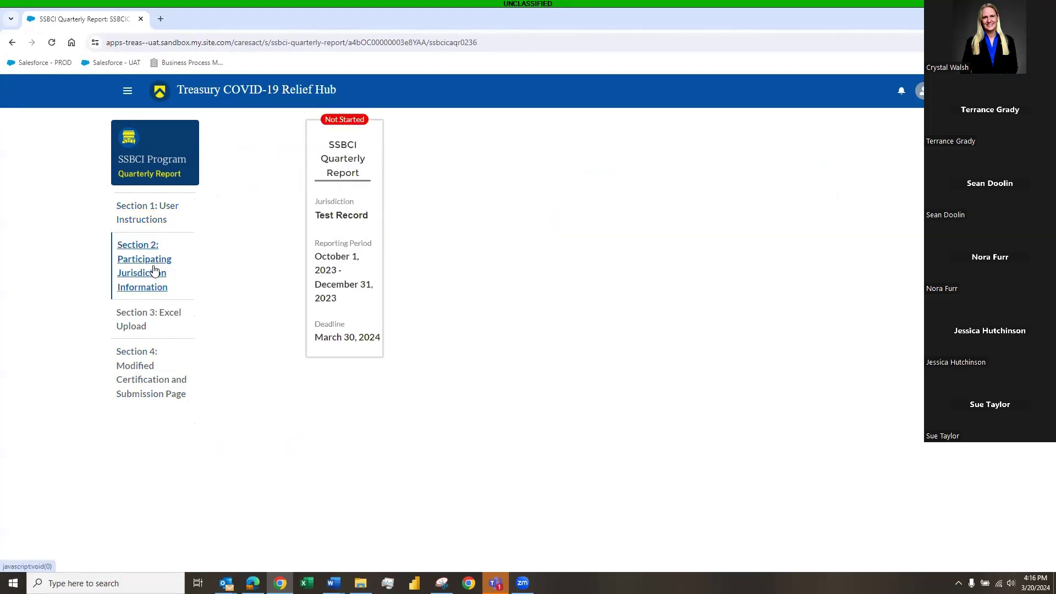
scroll(324, 314, "down", 4)
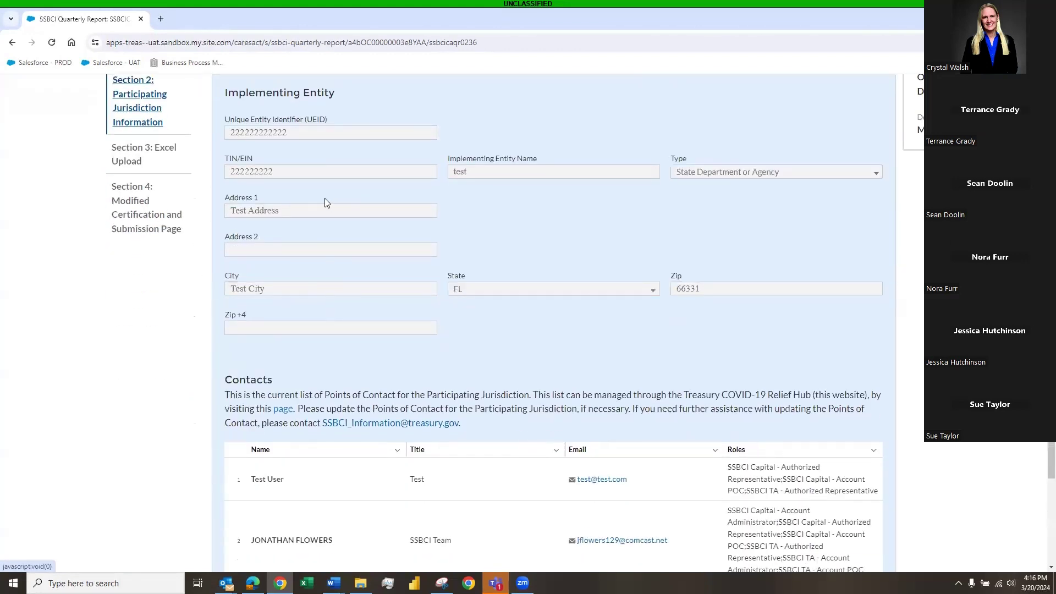
scroll(330, 275, "down", 2)
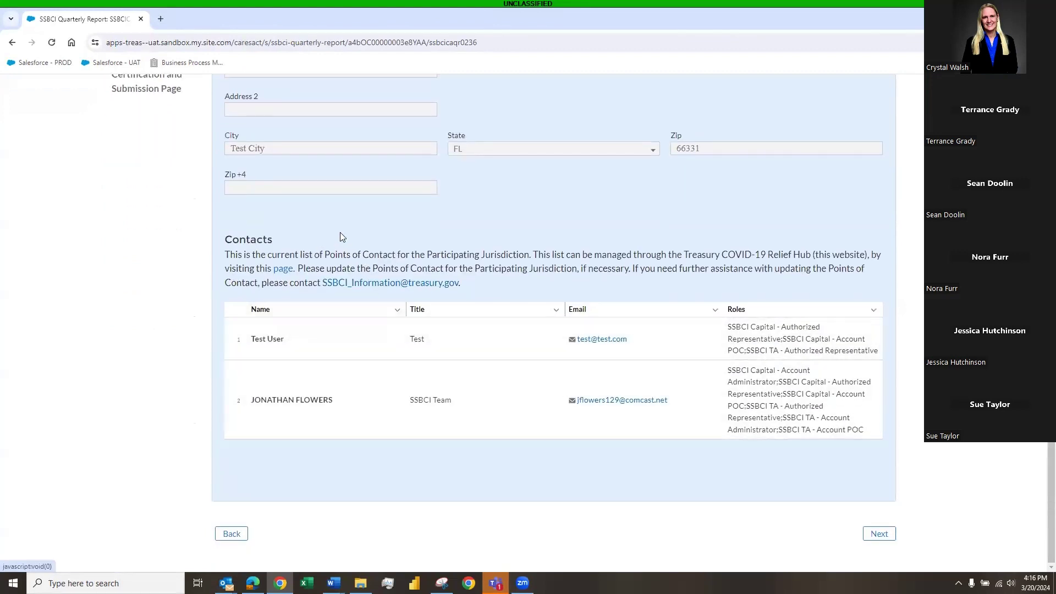
scroll(336, 235, "up", 2)
scroll(328, 236, "up", 1)
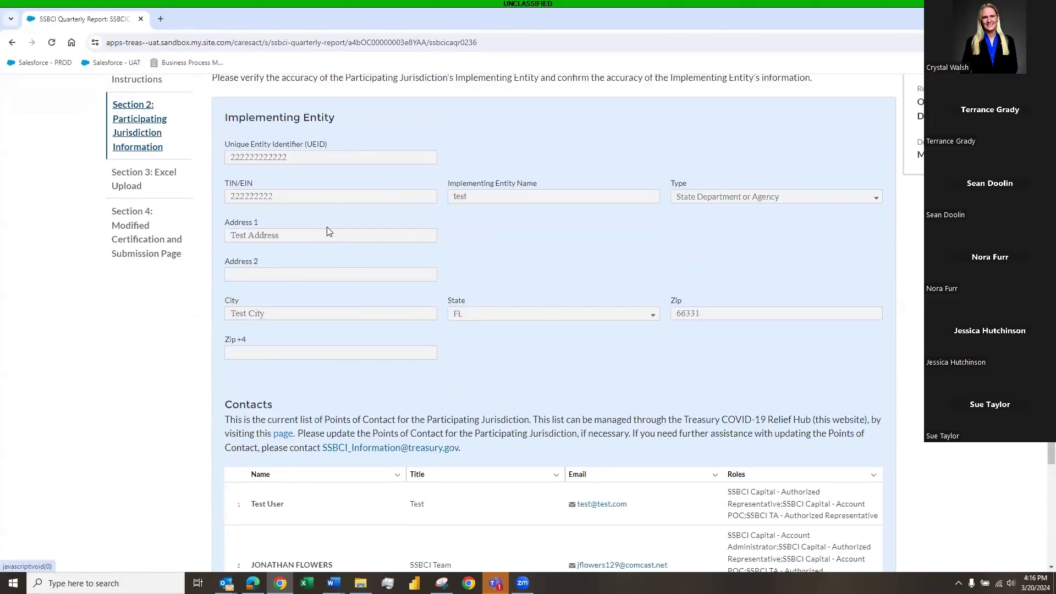
- Upload the UAT Blank Template workbook in Section 3: Excel Upload, and briefly select the uploaded file to check its delete option
left_click(133, 183)
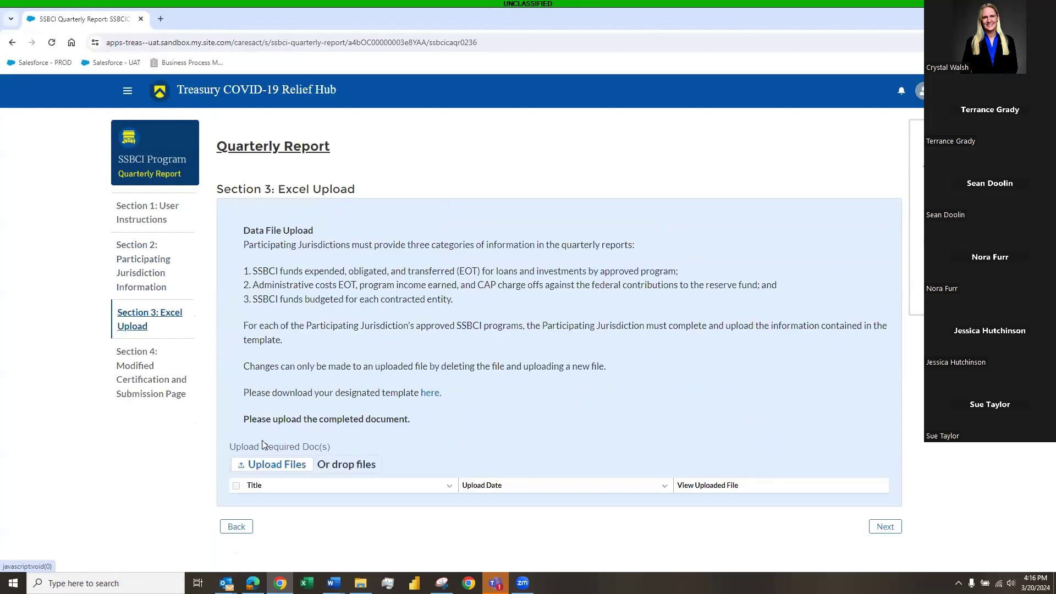
left_click(278, 464)
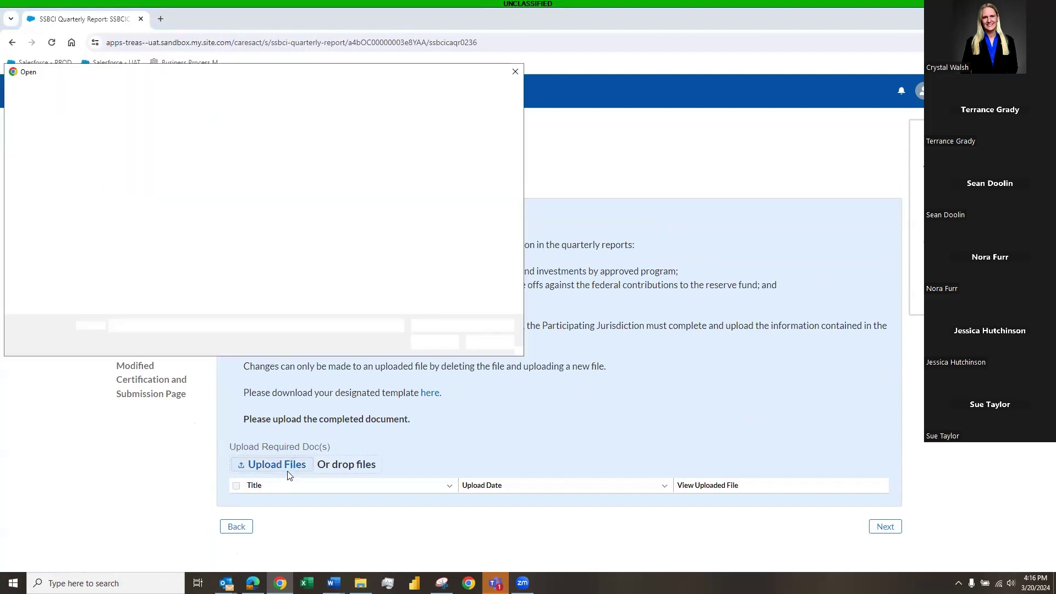
left_click(235, 154)
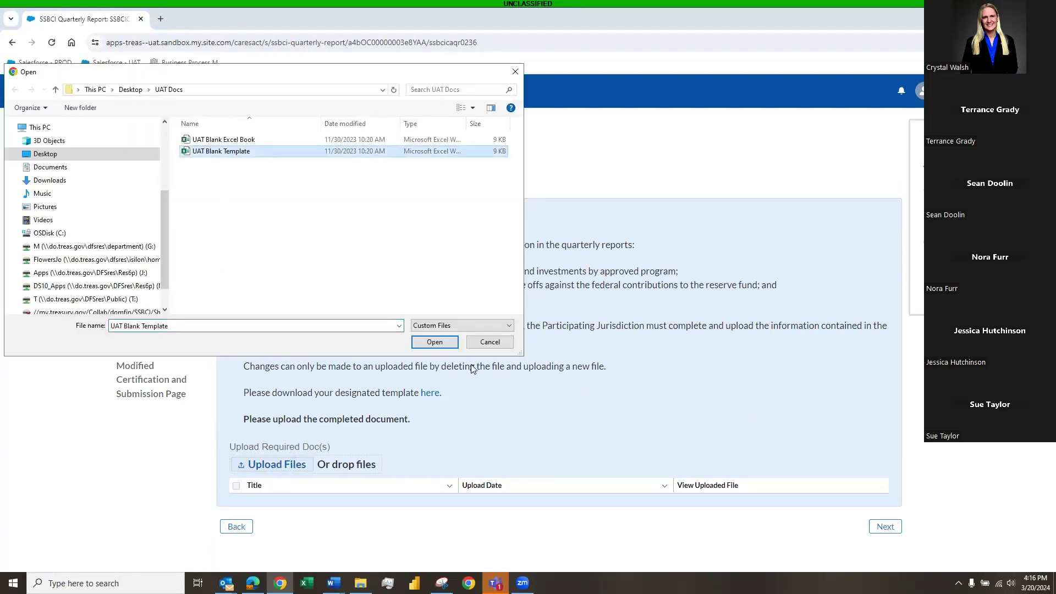
left_click(434, 341)
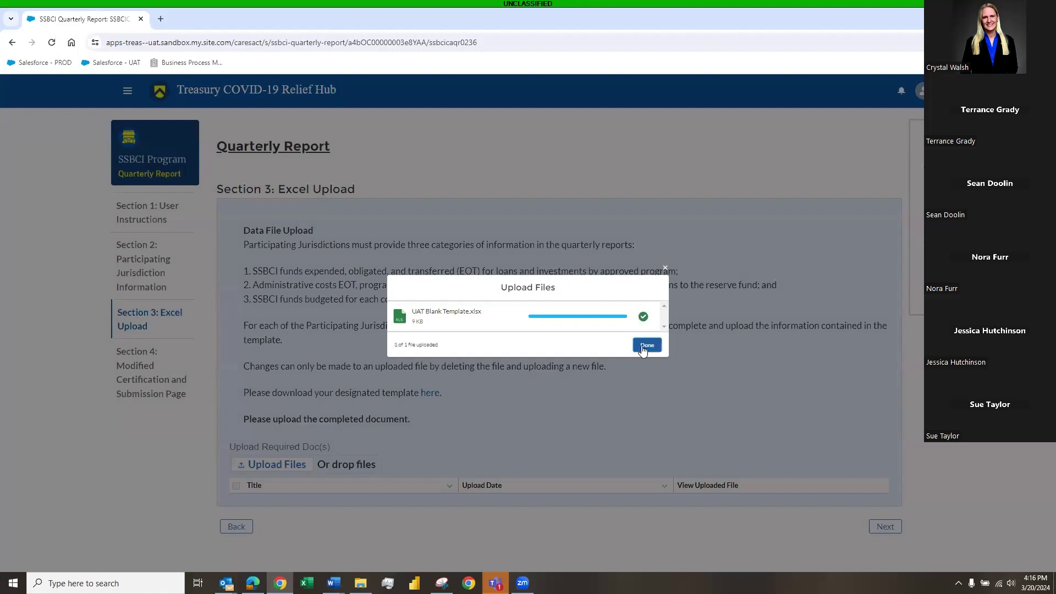
left_click(645, 346)
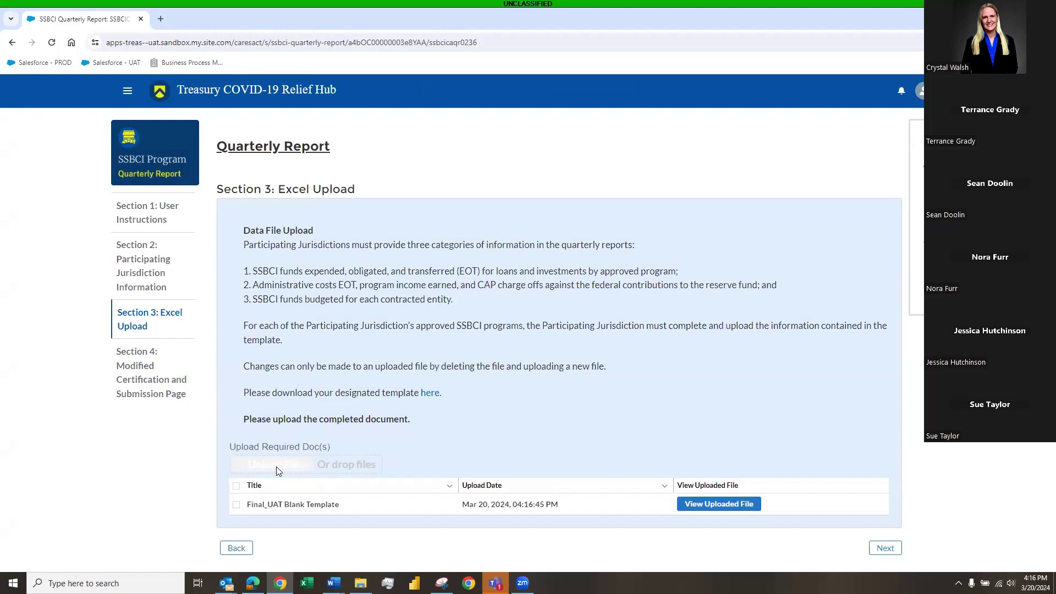
left_click(236, 504)
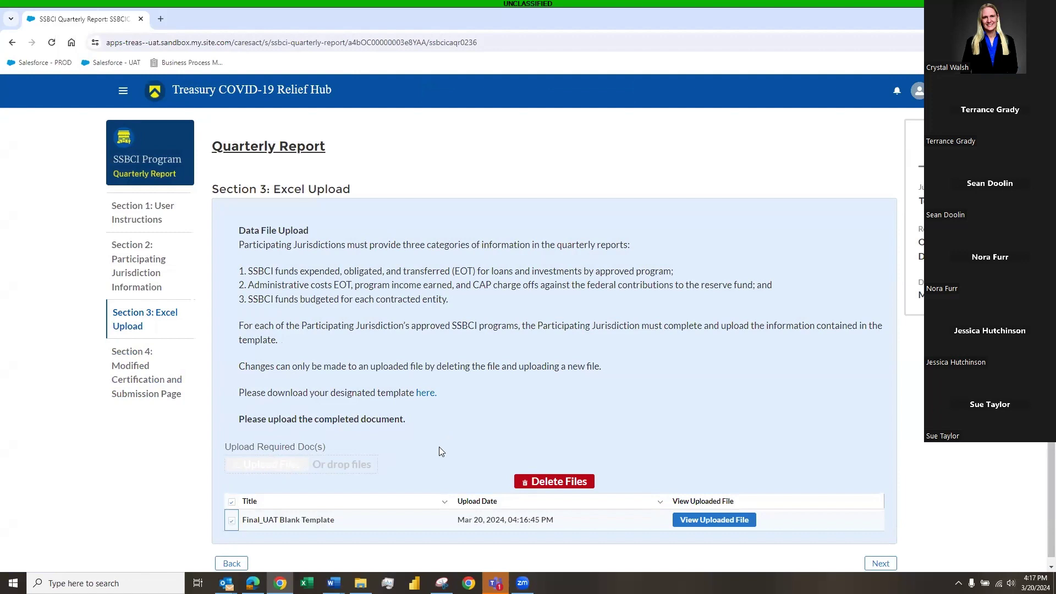
left_click(231, 517)
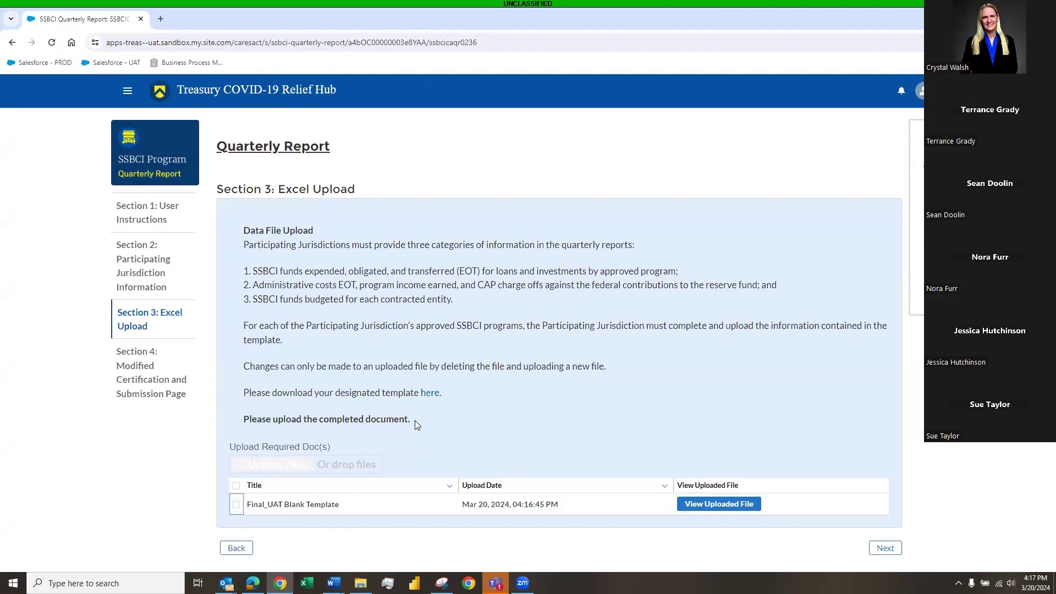
- Open Section 4: Modified Certification and Submission Page and examine the assertions, the non-compliance acknowledgement and the Attachment A upload area
left_click(143, 379)
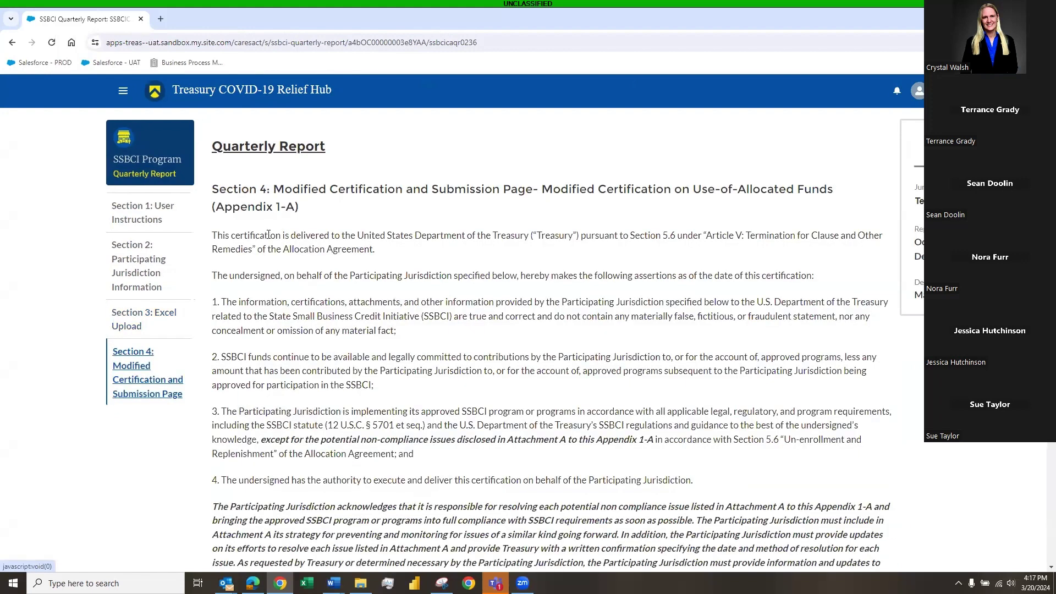
left_click_drag(216, 186, 806, 494)
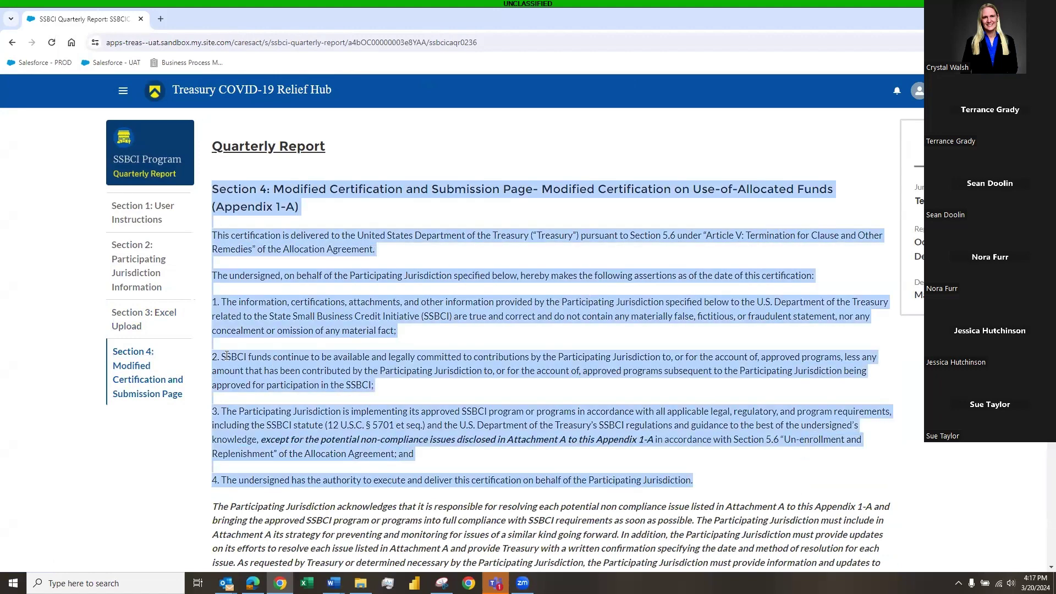
left_click(479, 317)
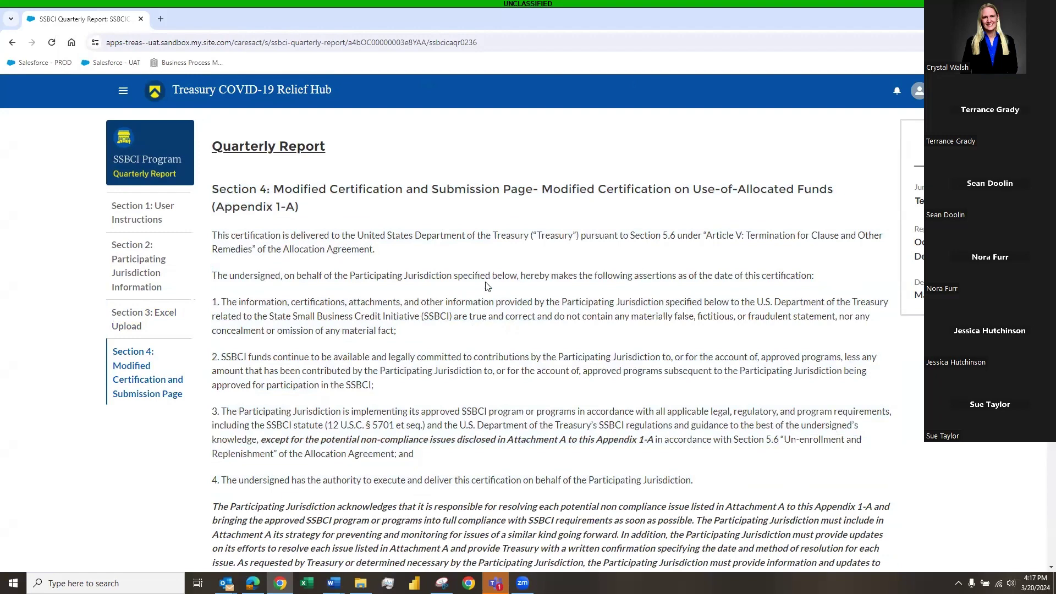
scroll(523, 329, "down", 3)
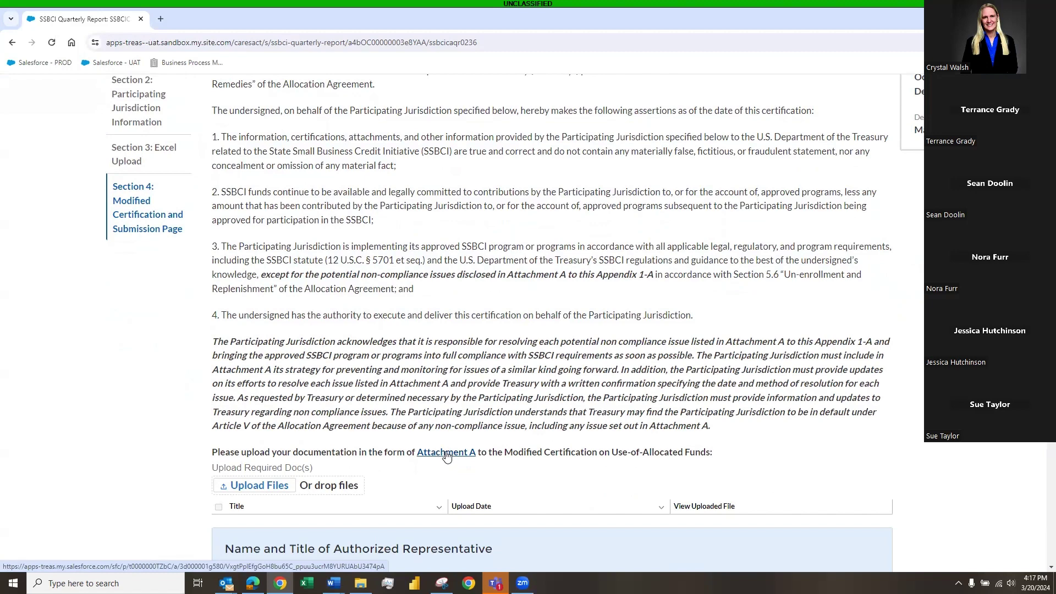
scroll(446, 456, "down", 1)
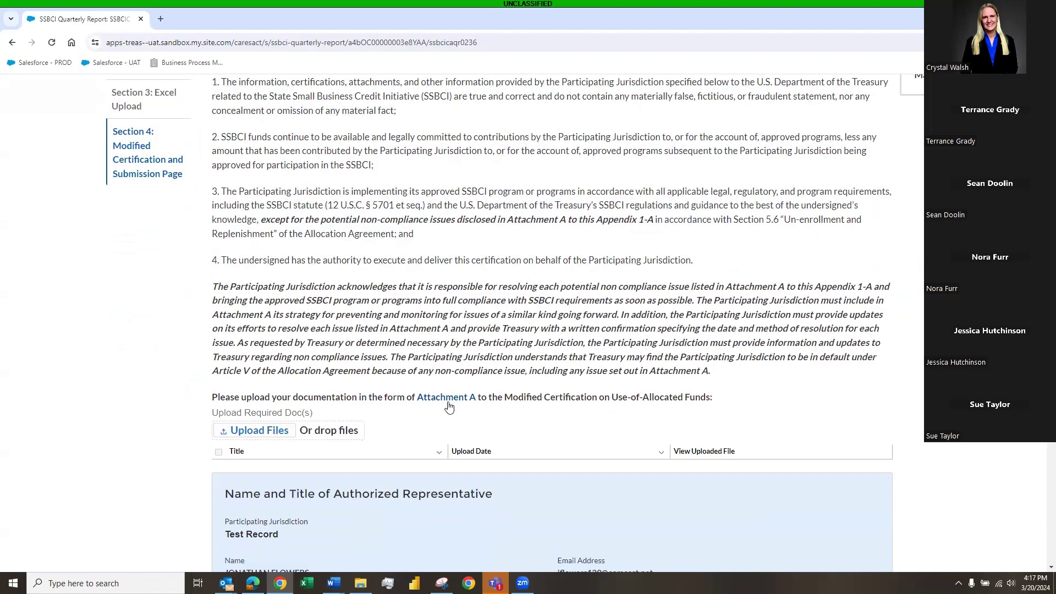
- Upload the UAT Blank Excel Book workbook as the Attachment A documentation for the modified certification
left_click(260, 431)
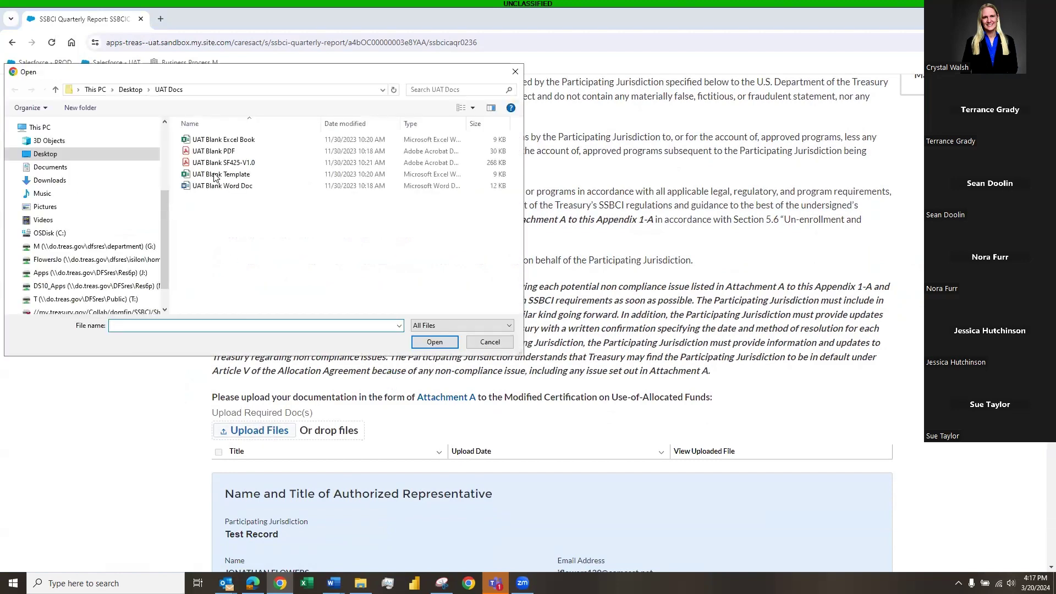
left_click(215, 140)
left_click(434, 342)
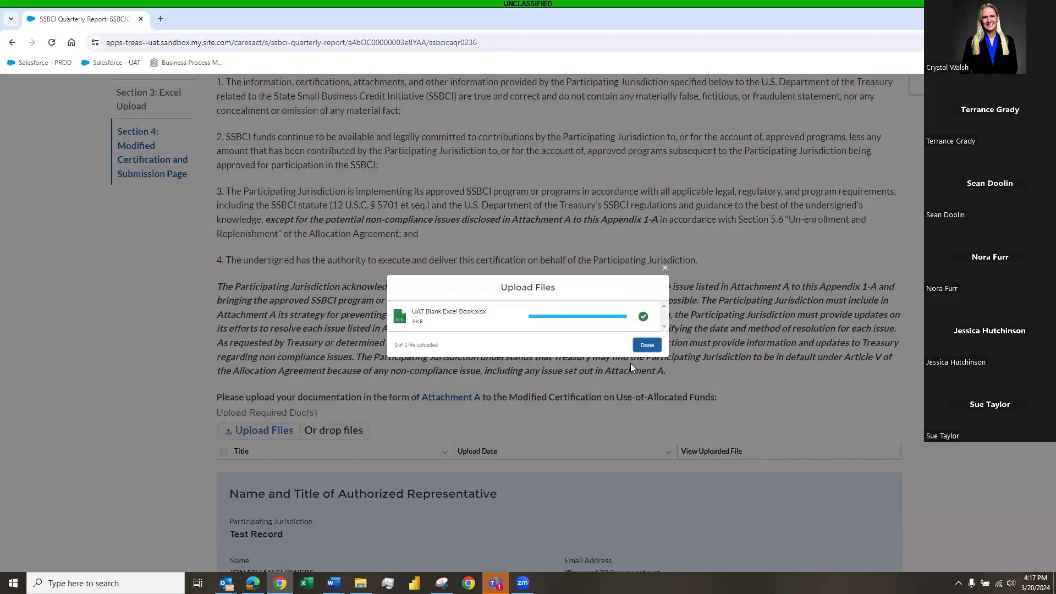
left_click(646, 345)
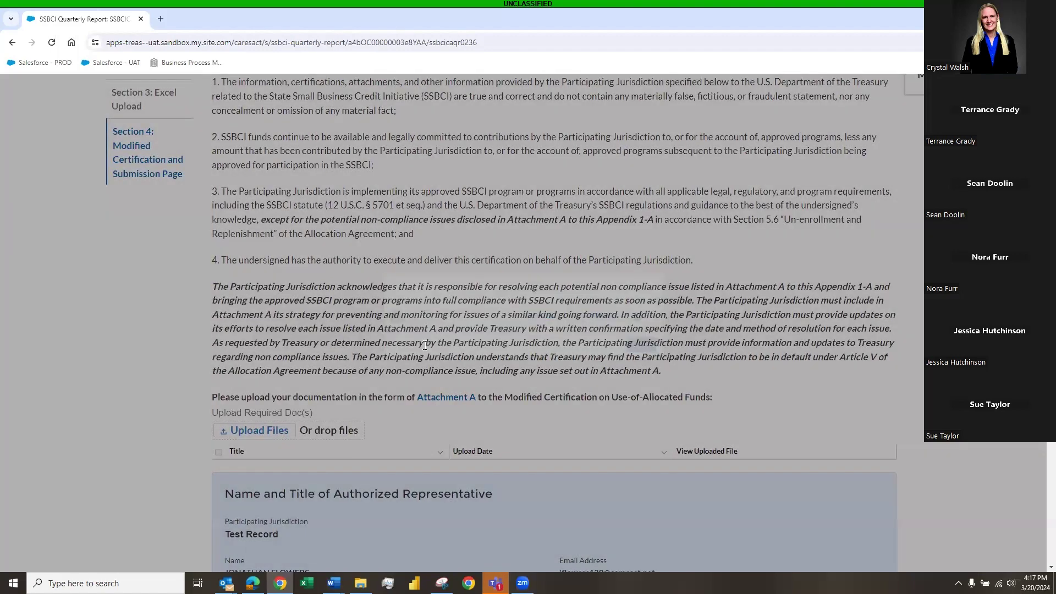
- Copy the authorized representative's full name into the certification field, certify and submit the quarterly report, and view the submission confirmation
scroll(425, 344, "down", 5)
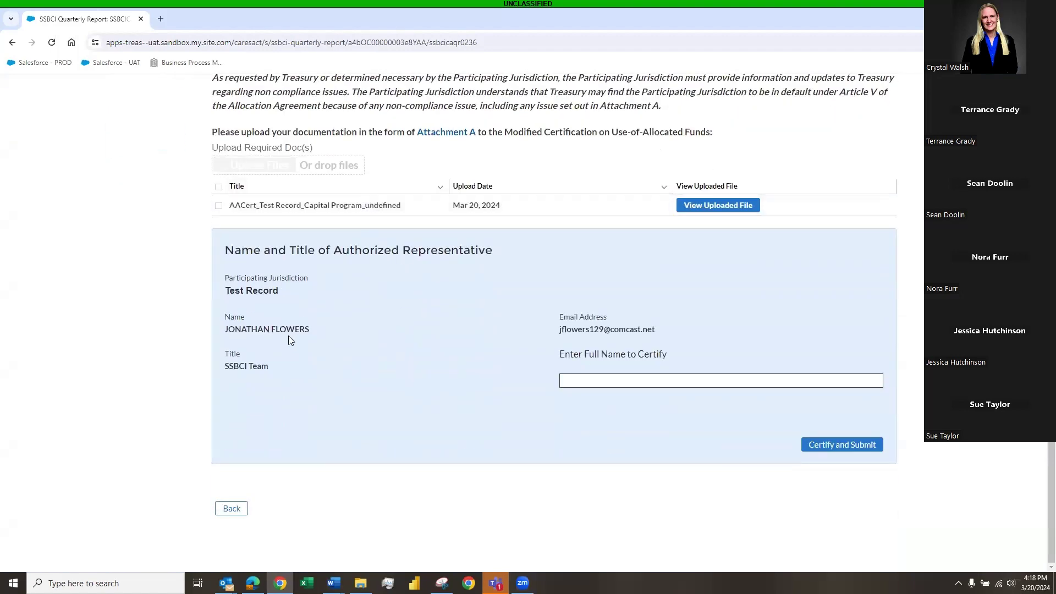
left_click_drag(313, 328, 226, 331)
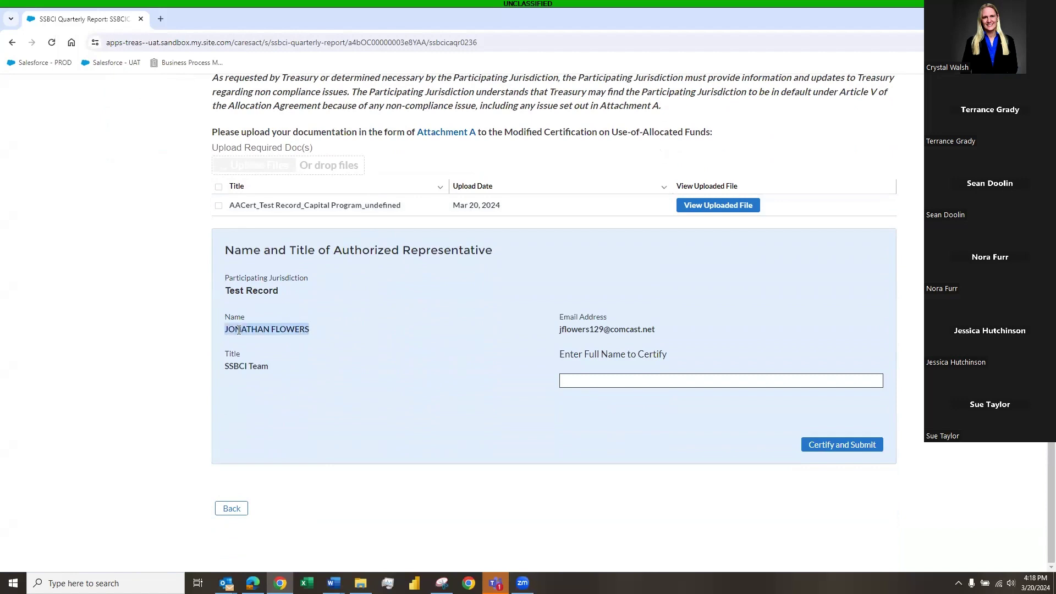
right_click(239, 330)
left_click(283, 343)
right_click(580, 380)
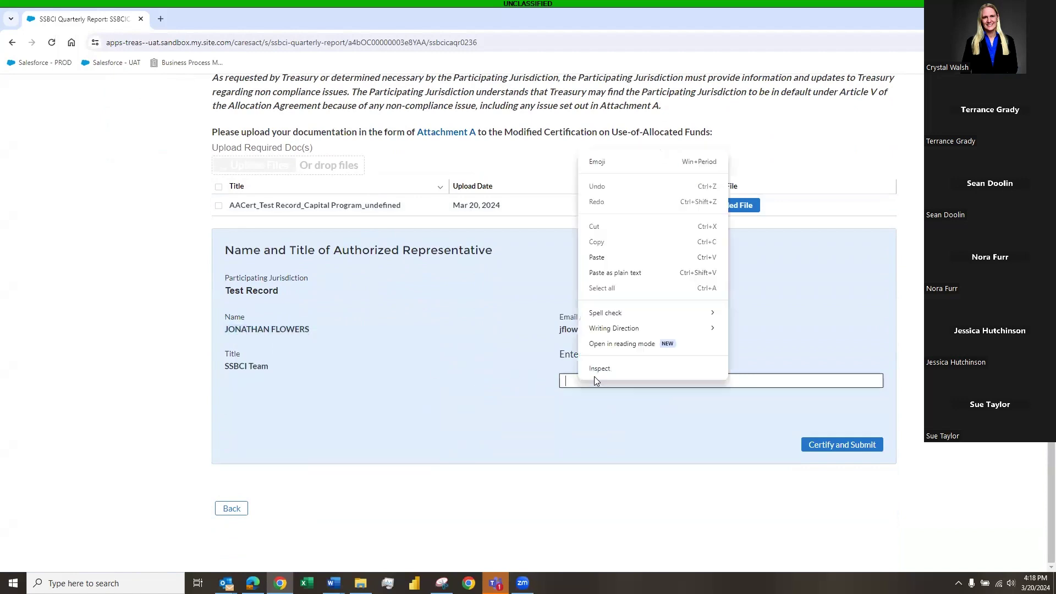
left_click(600, 257)
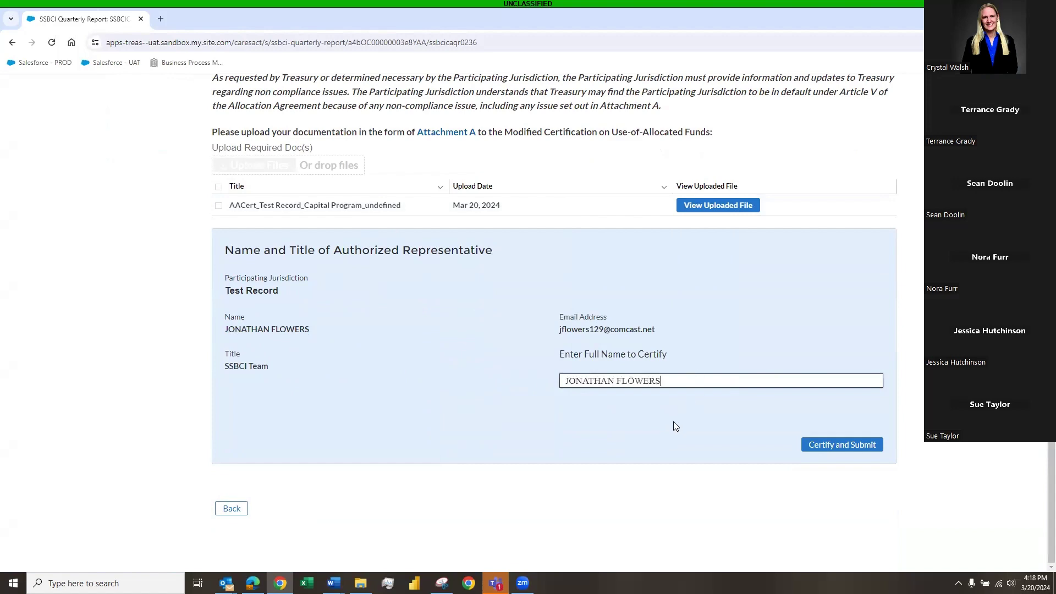
scroll(688, 365, "up", 1)
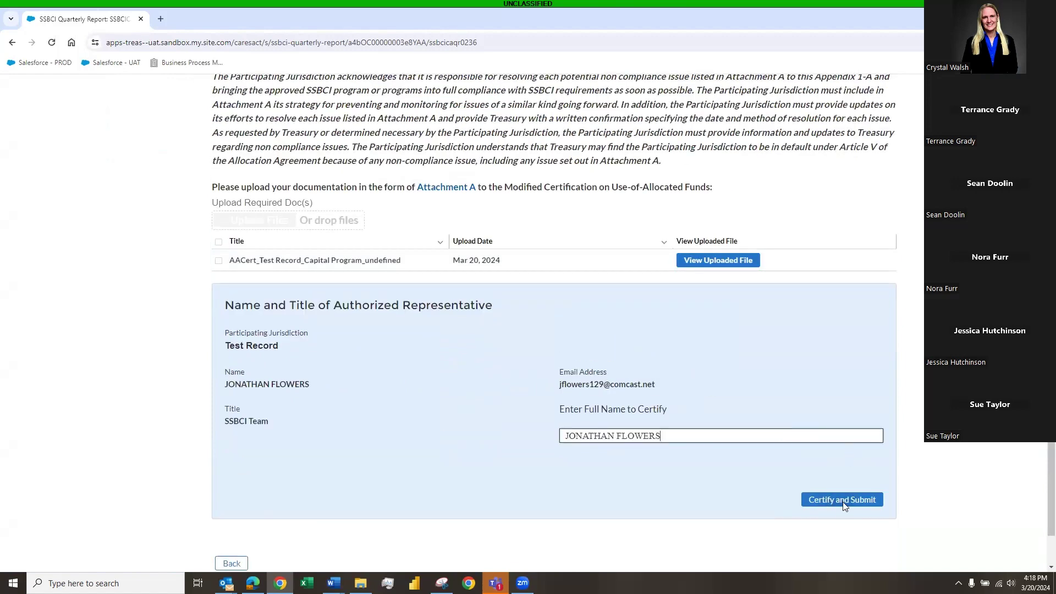
left_click(847, 501)
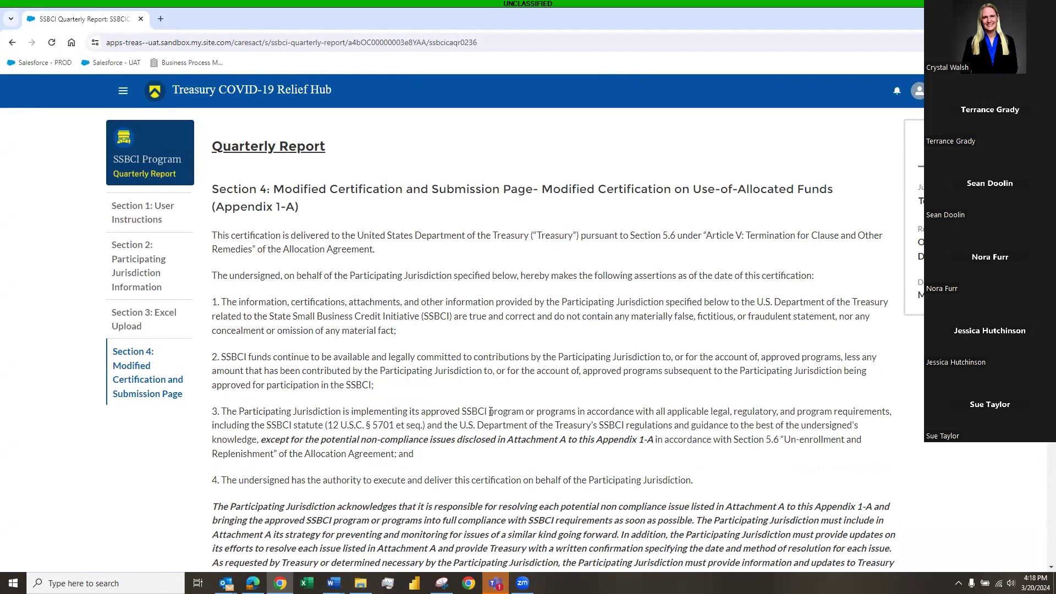
scroll(433, 386, "down", 1)
scroll(432, 386, "down", 9)
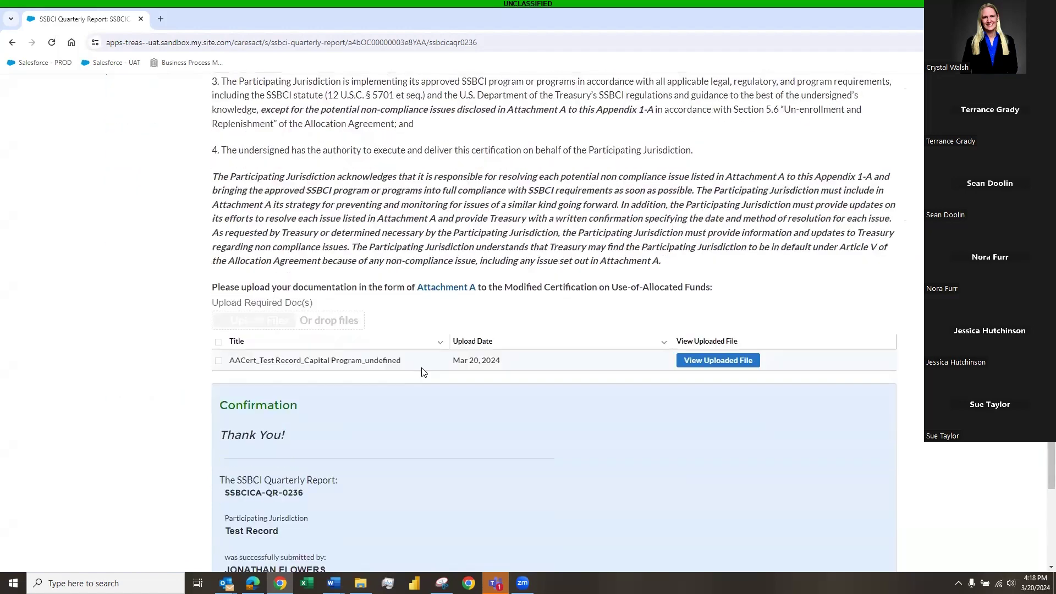